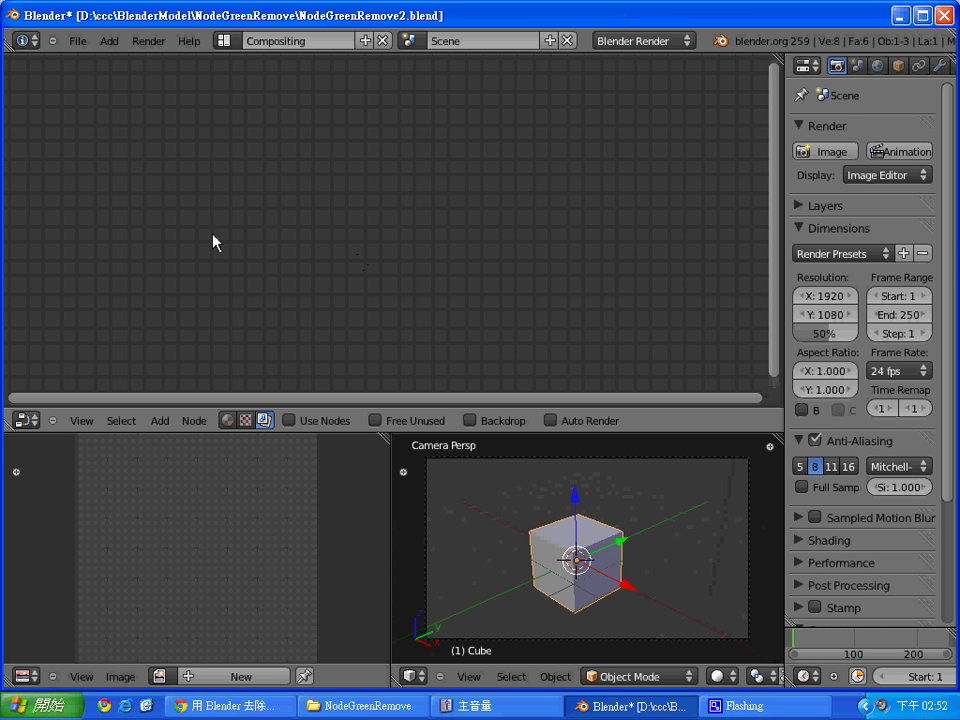
Enable Use Nodes in the compositor and shift the default Render Layers node left
click(289, 420)
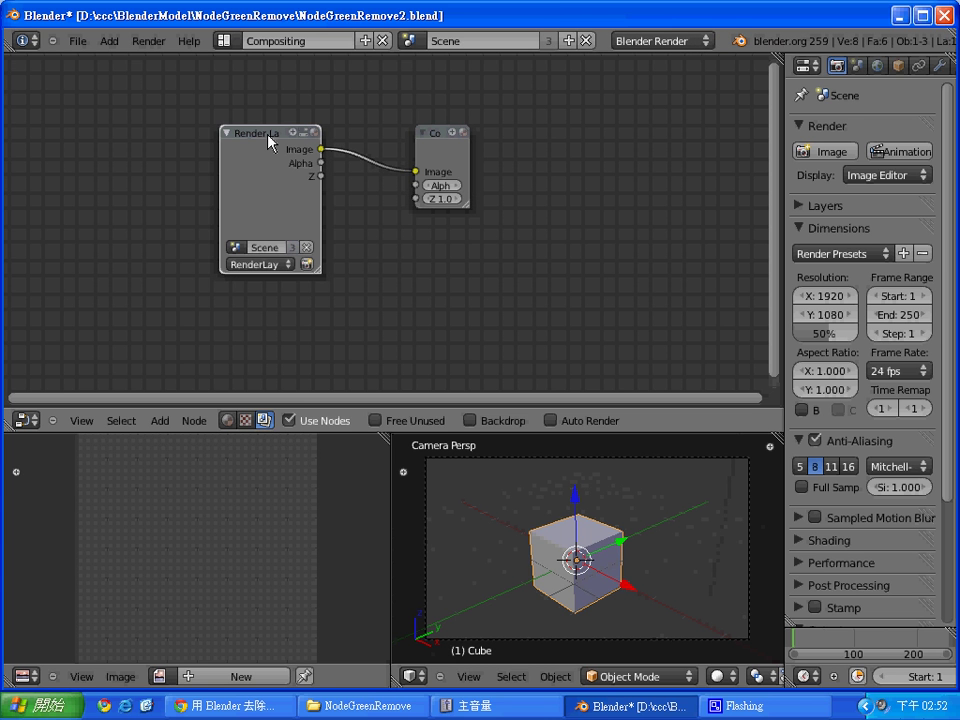
drag(268, 140, 137, 117)
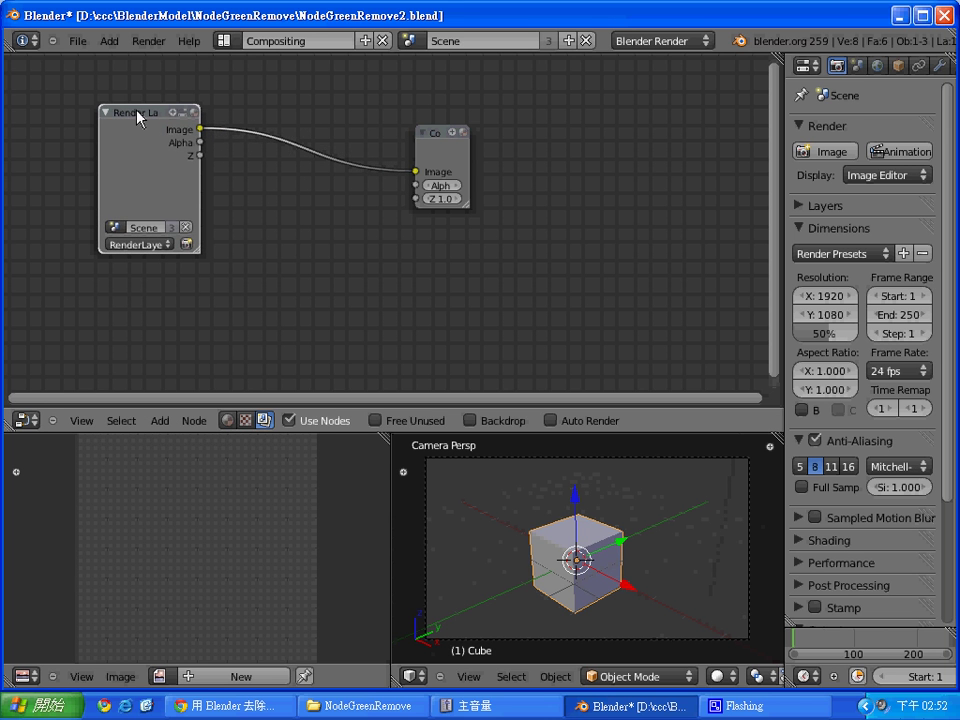
Delete Render Layers, add two stacked Image input nodes, and browse for the upper node's picture
key(x)
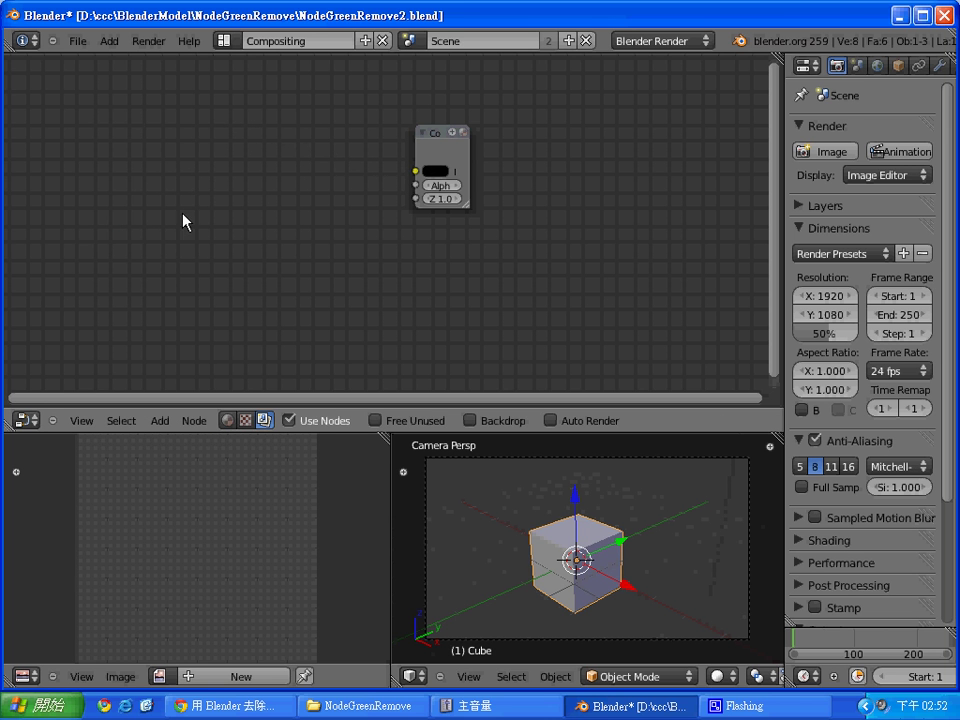
click(160, 420)
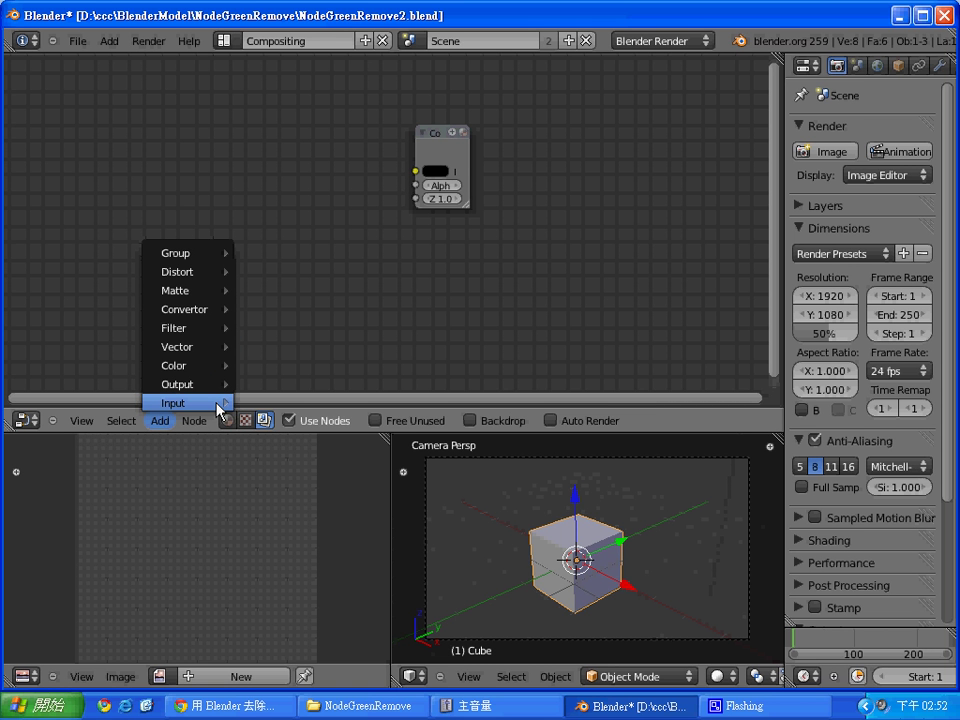
mouse_move(185, 403)
click(281, 432)
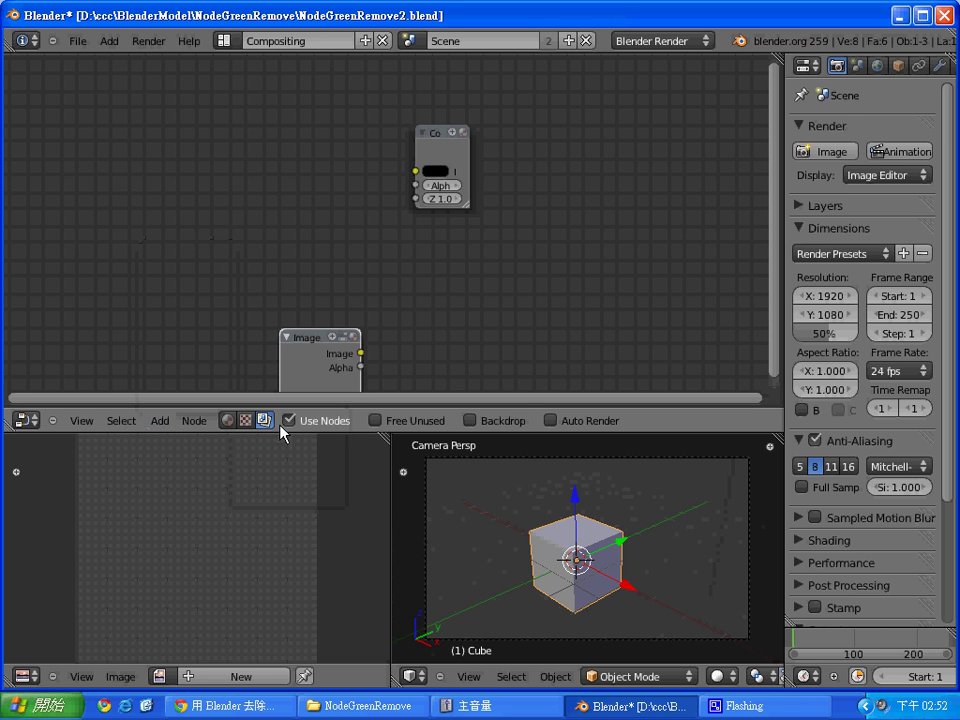
click(109, 72)
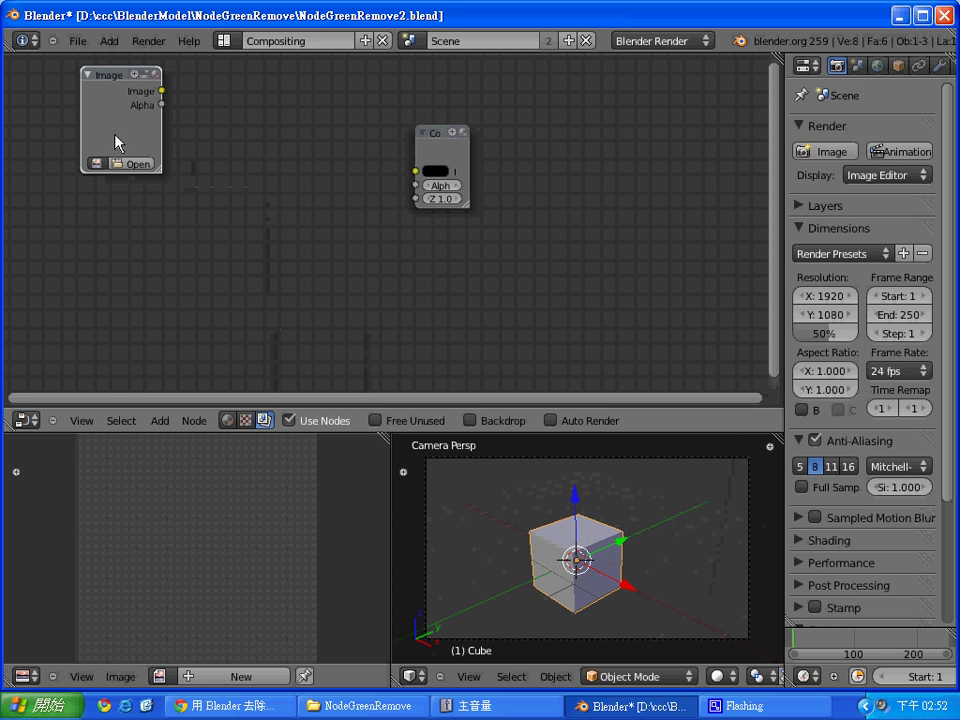
click(160, 421)
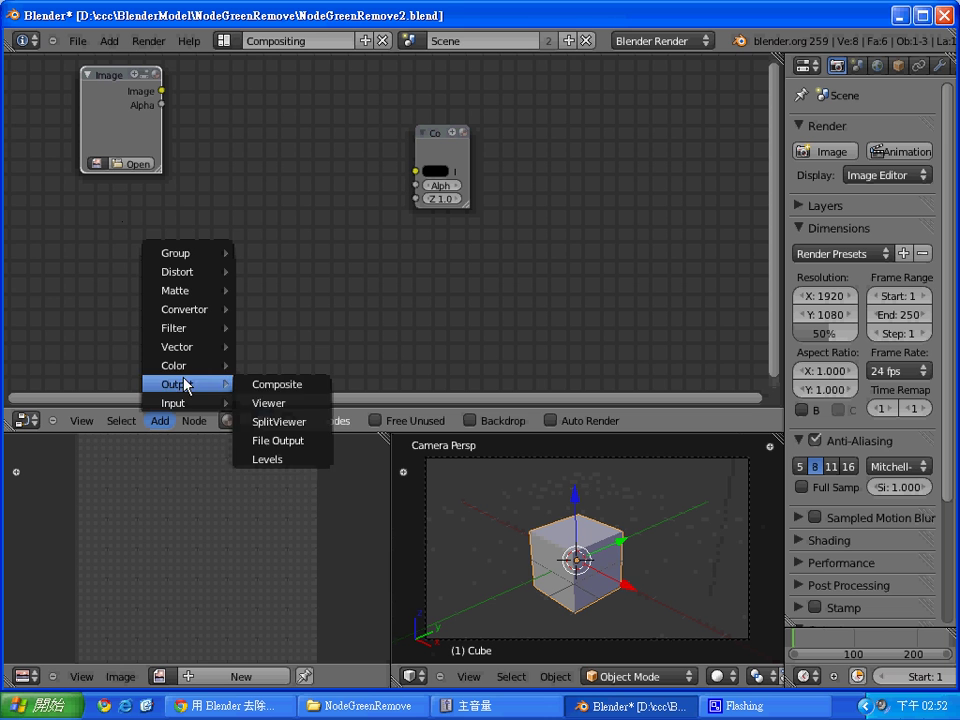
mouse_move(185, 402)
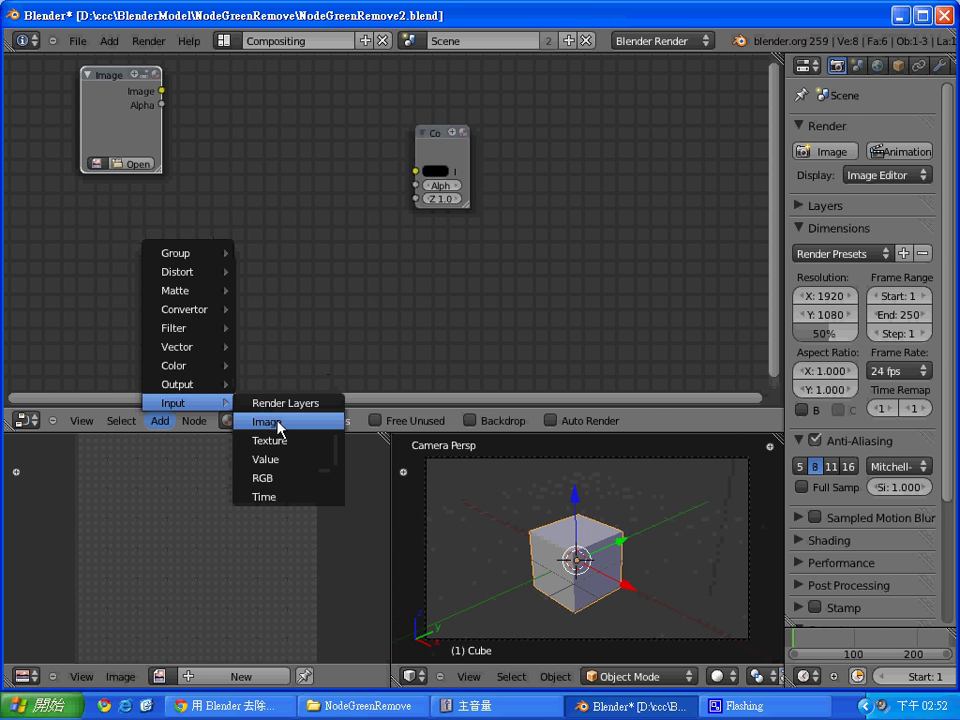
click(274, 420)
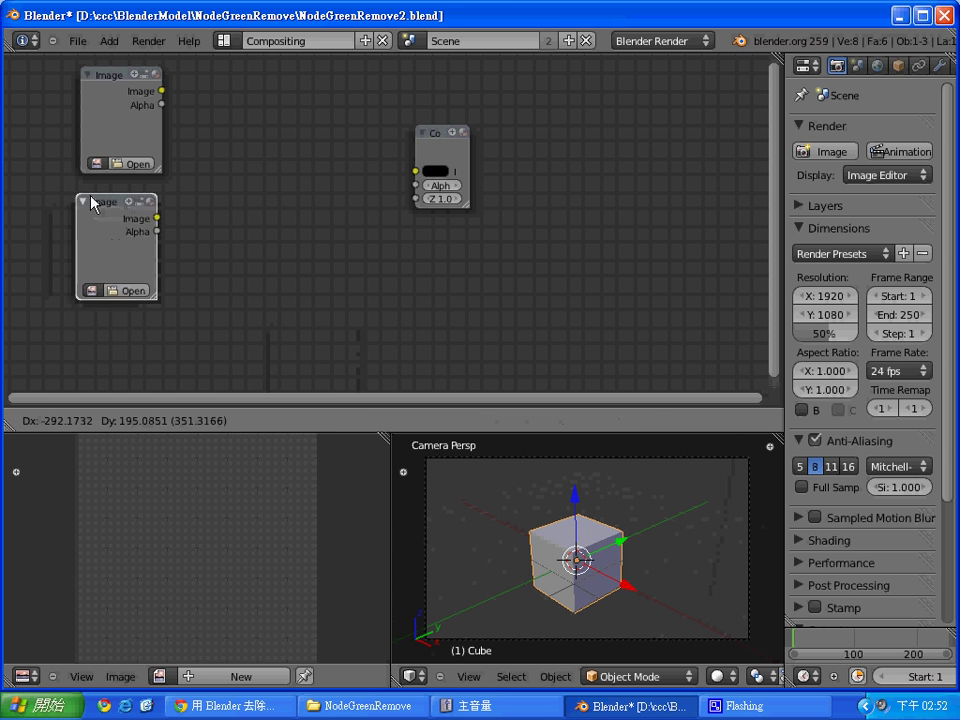
click(90, 237)
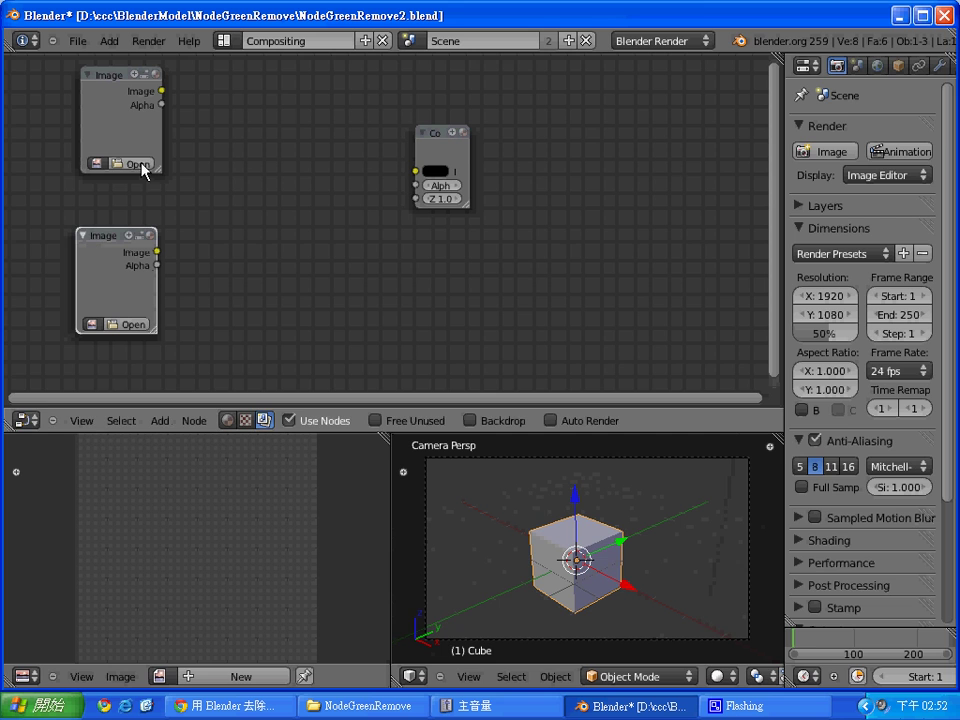
click(141, 164)
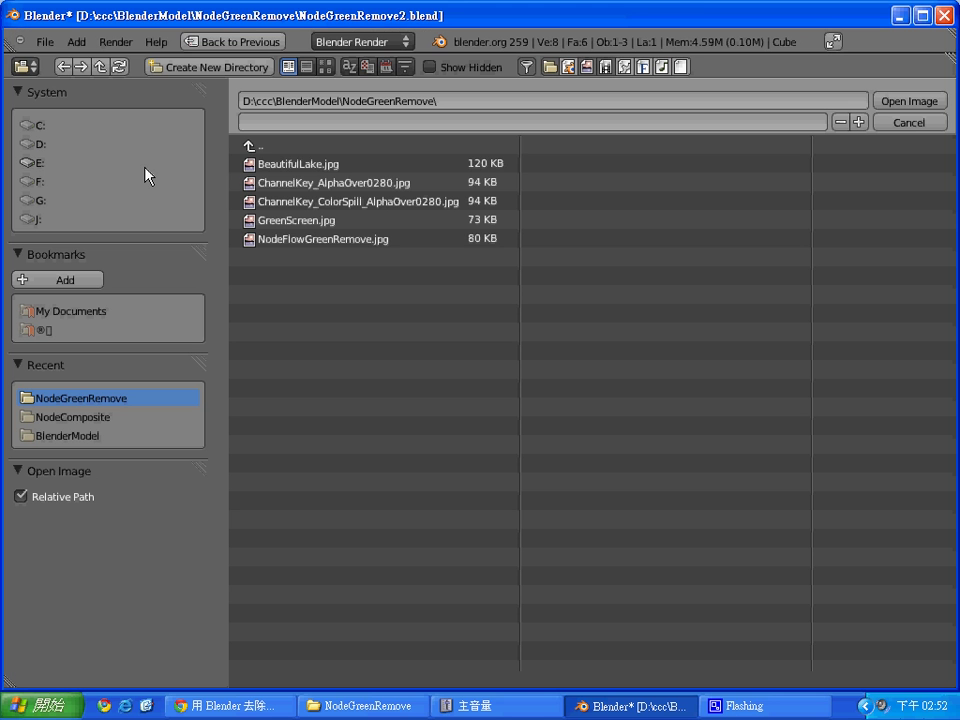
Put BeautifulLake.jpg in the upper Image node and GreenScreen.jpg in the lower, nudging it
click(339, 166)
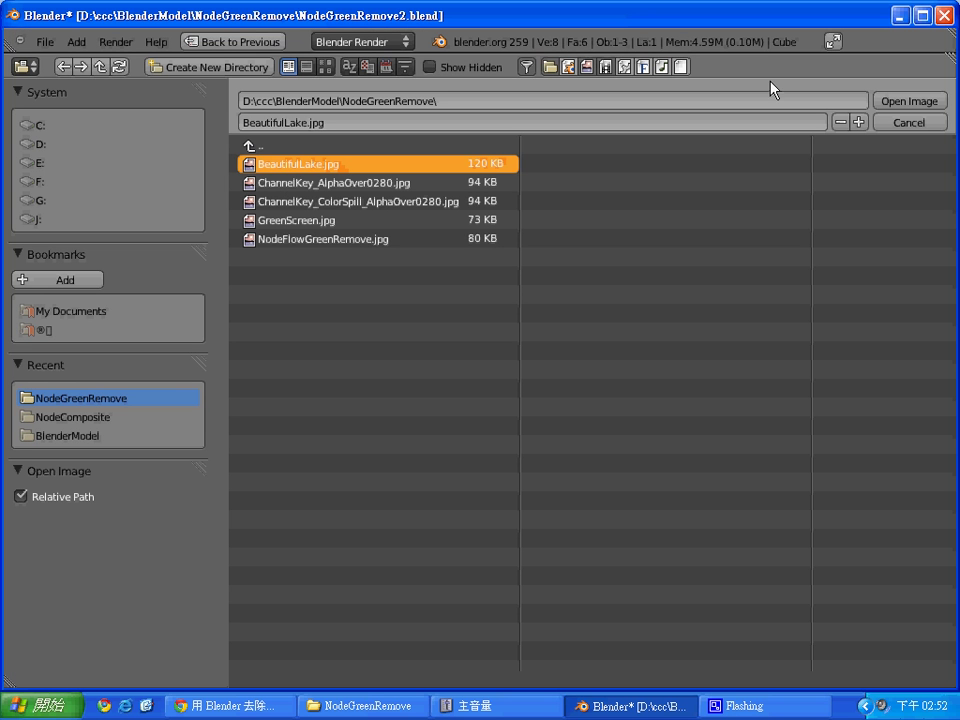
click(915, 102)
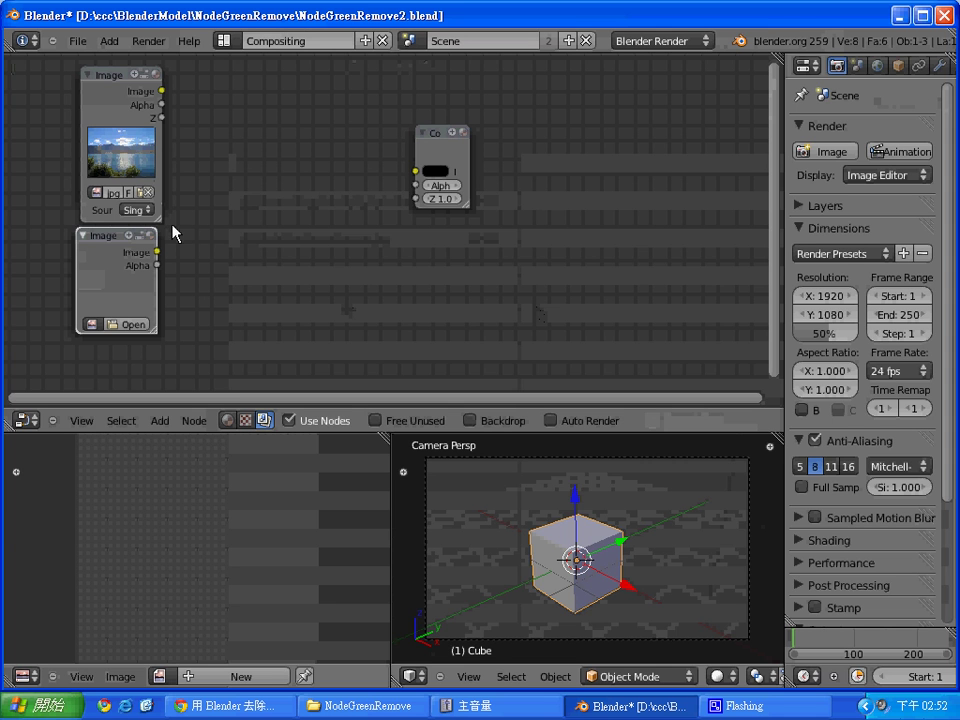
click(140, 326)
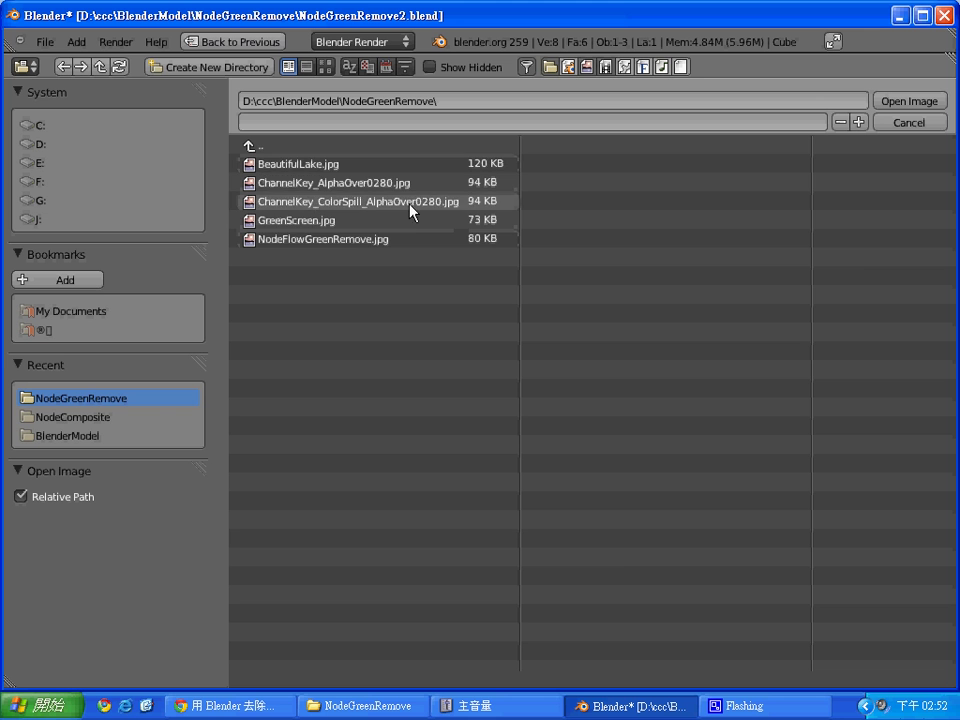
click(405, 231)
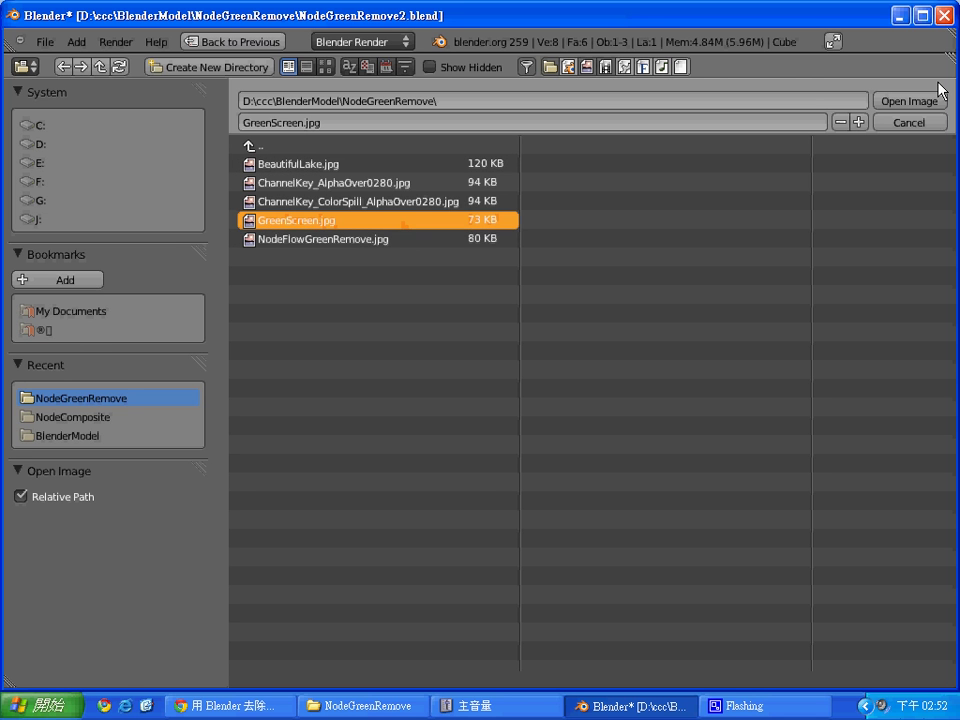
click(915, 102)
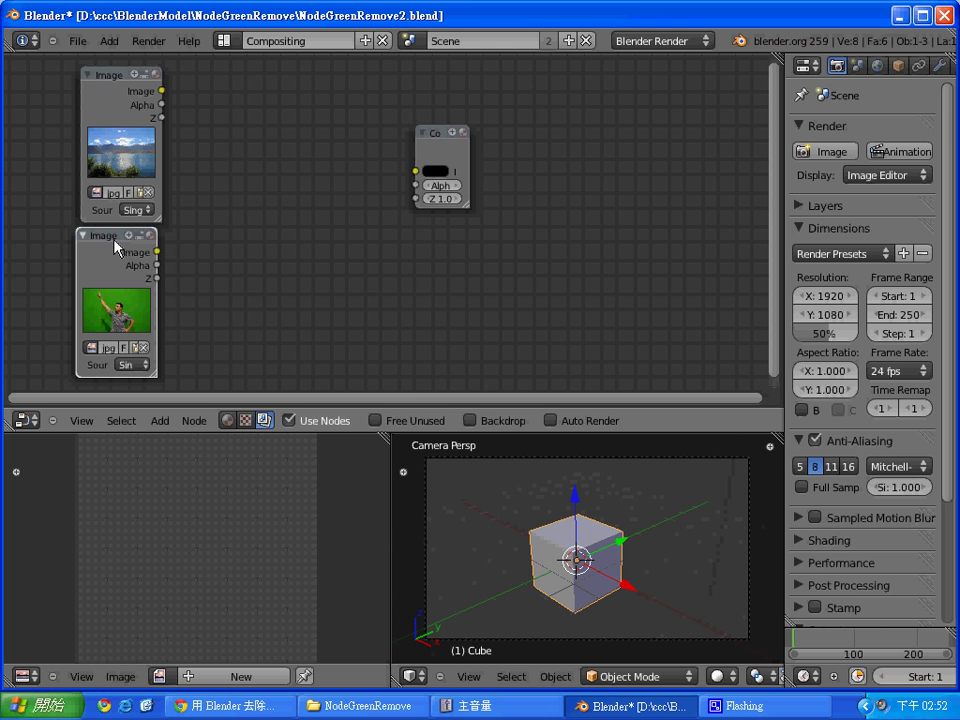
drag(115, 245, 121, 247)
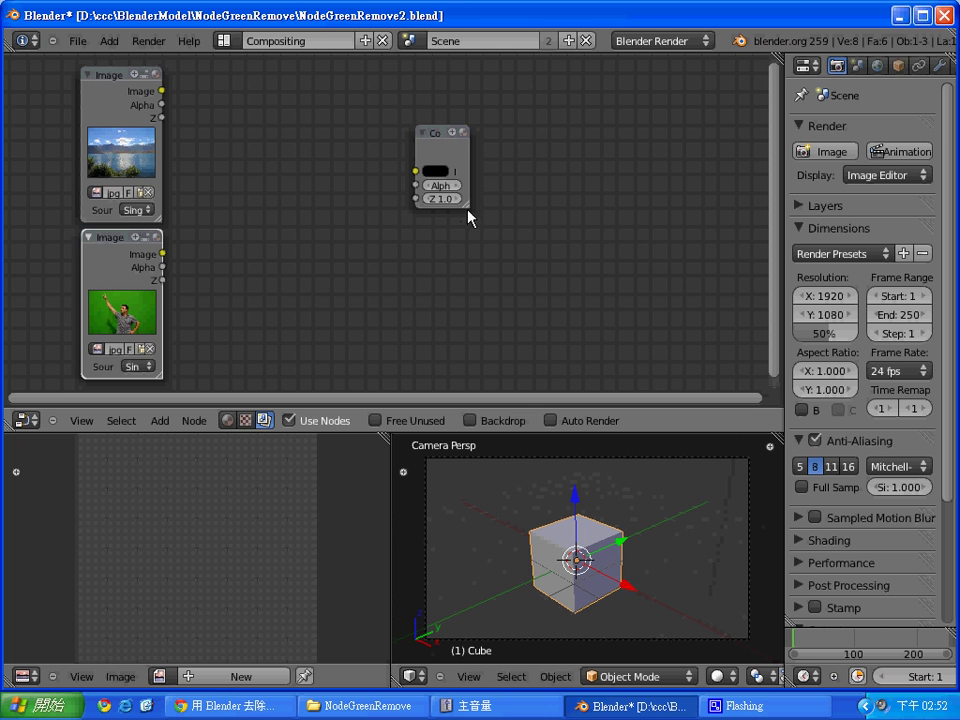
Widen the Composite node to show Image, Alpha and Z, then view the tutorial's node diagram
drag(467, 213, 519, 222)
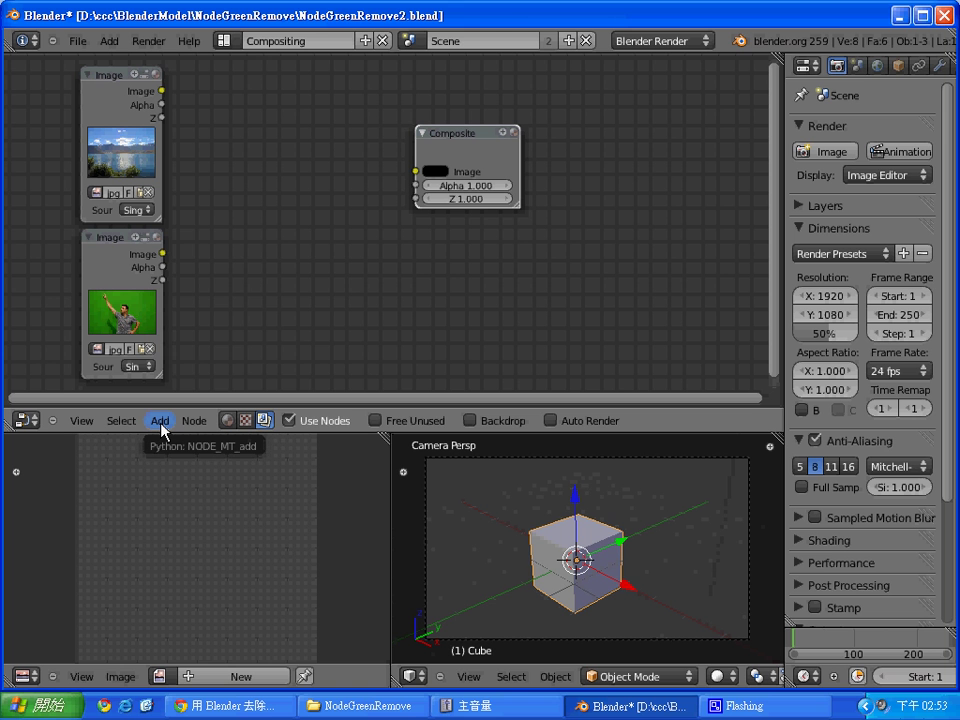
click(161, 425)
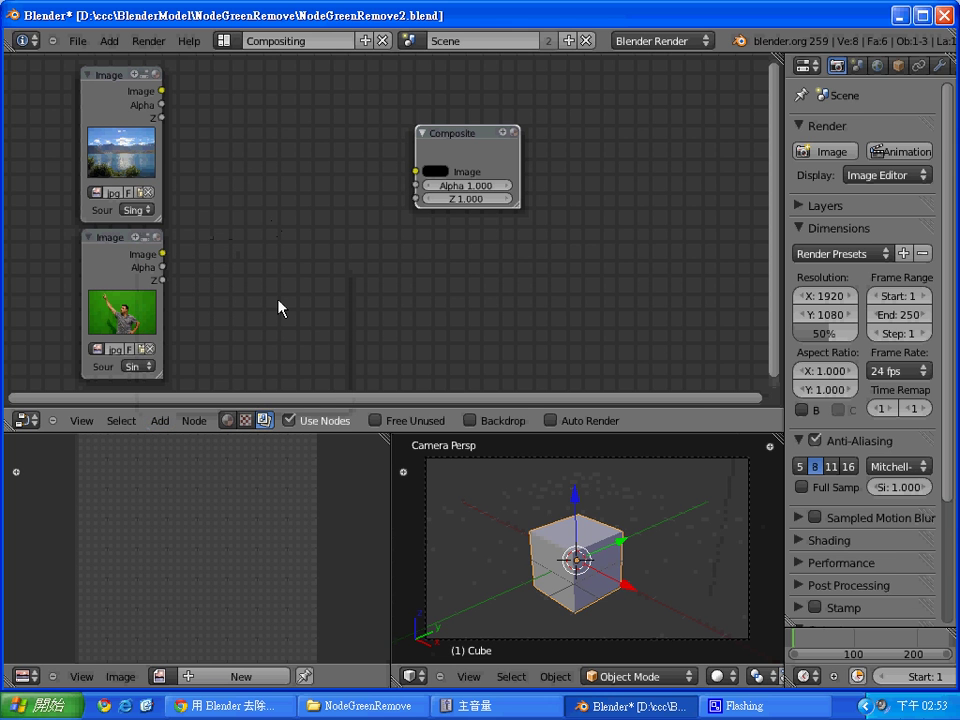
click(250, 706)
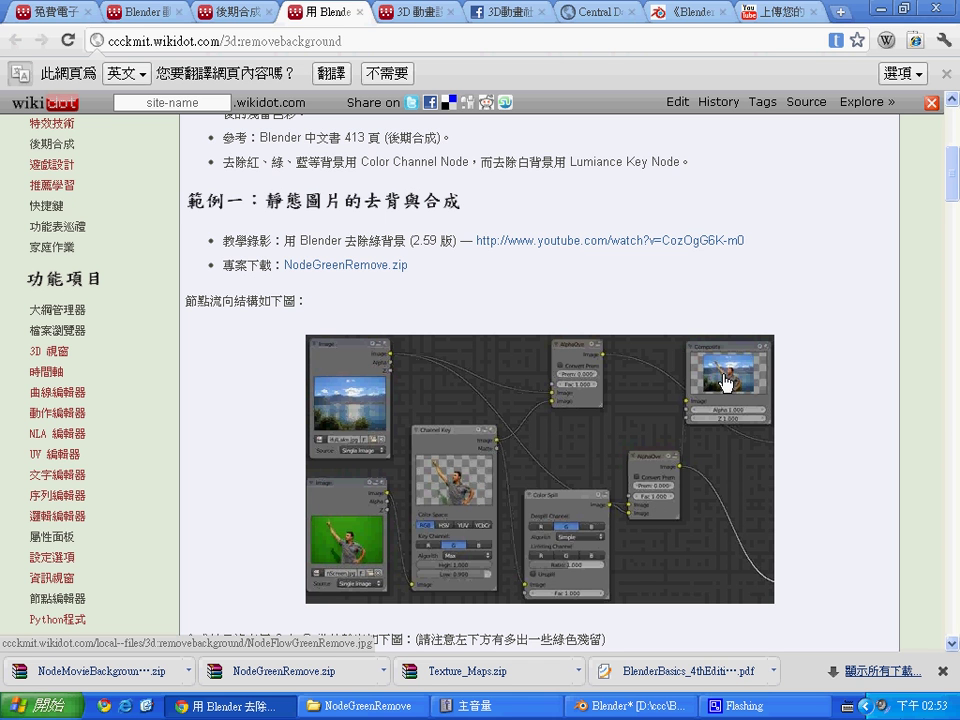
Back in Blender, add a Channel Key matte node between the Image nodes and Composite
click(663, 712)
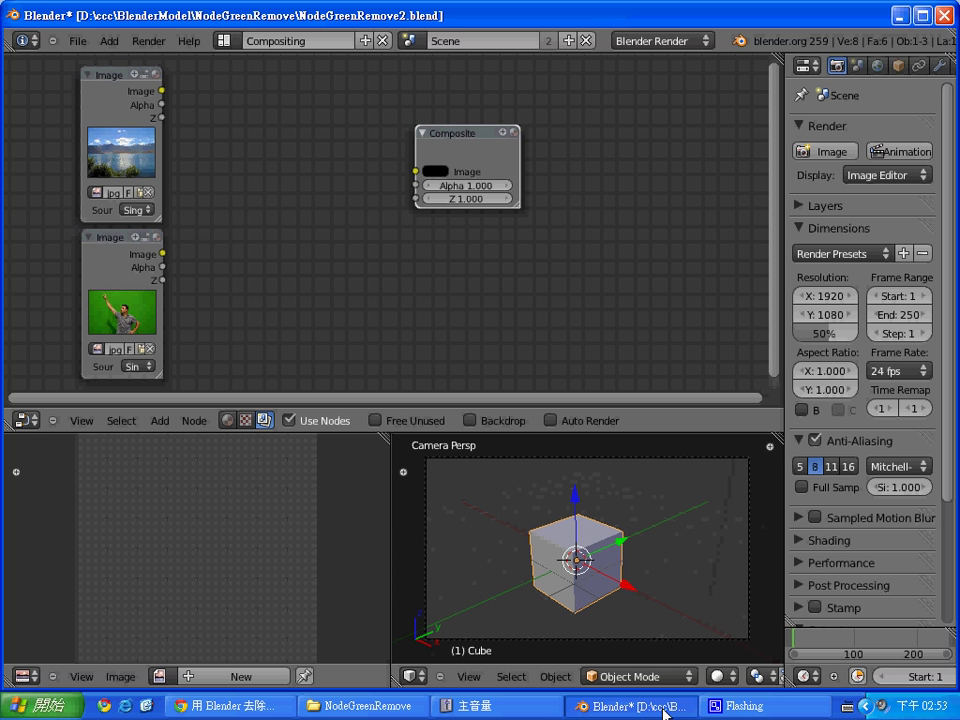
click(159, 424)
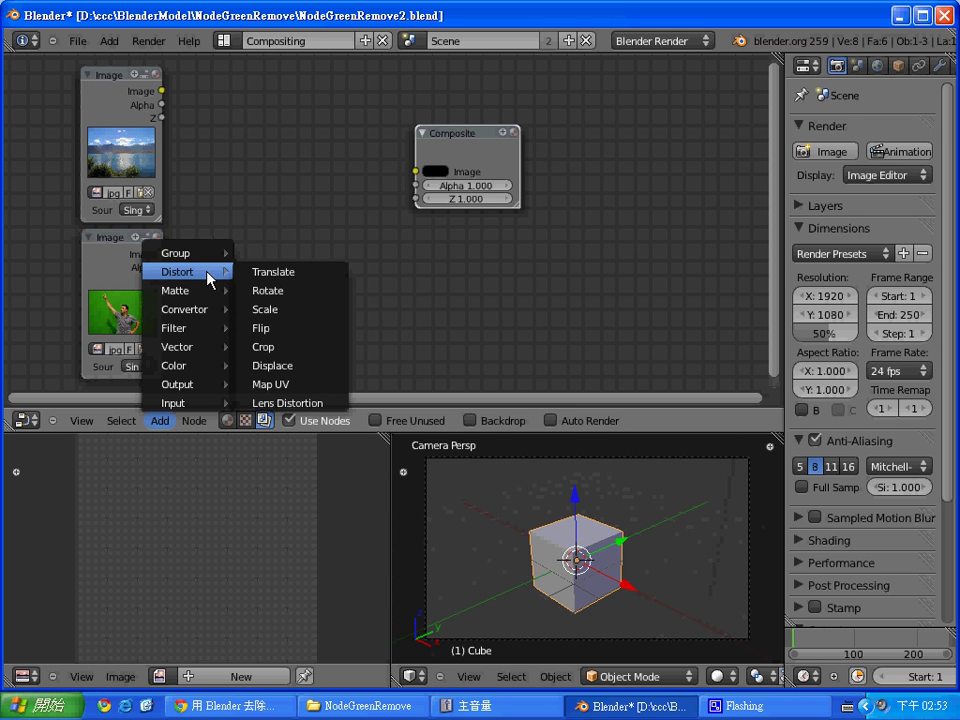
mouse_move(178, 290)
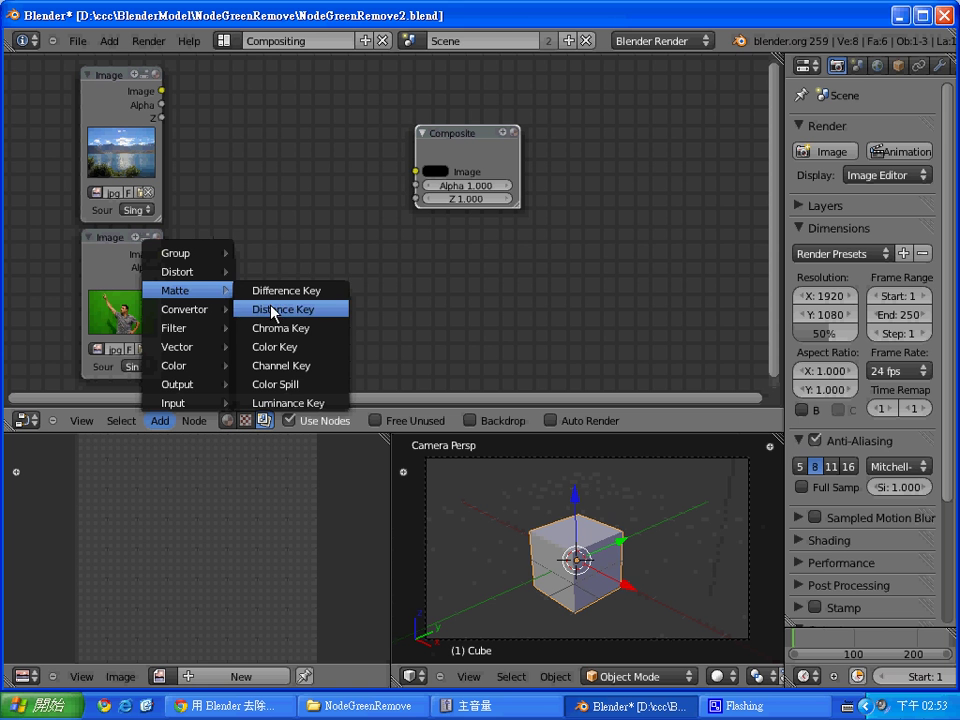
click(298, 367)
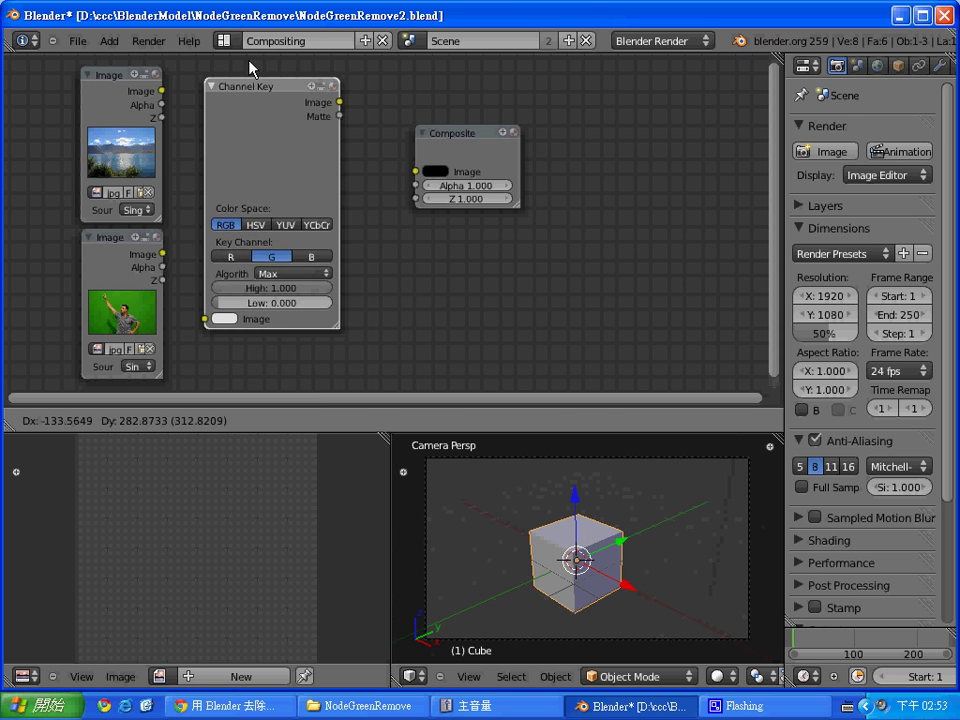
click(248, 66)
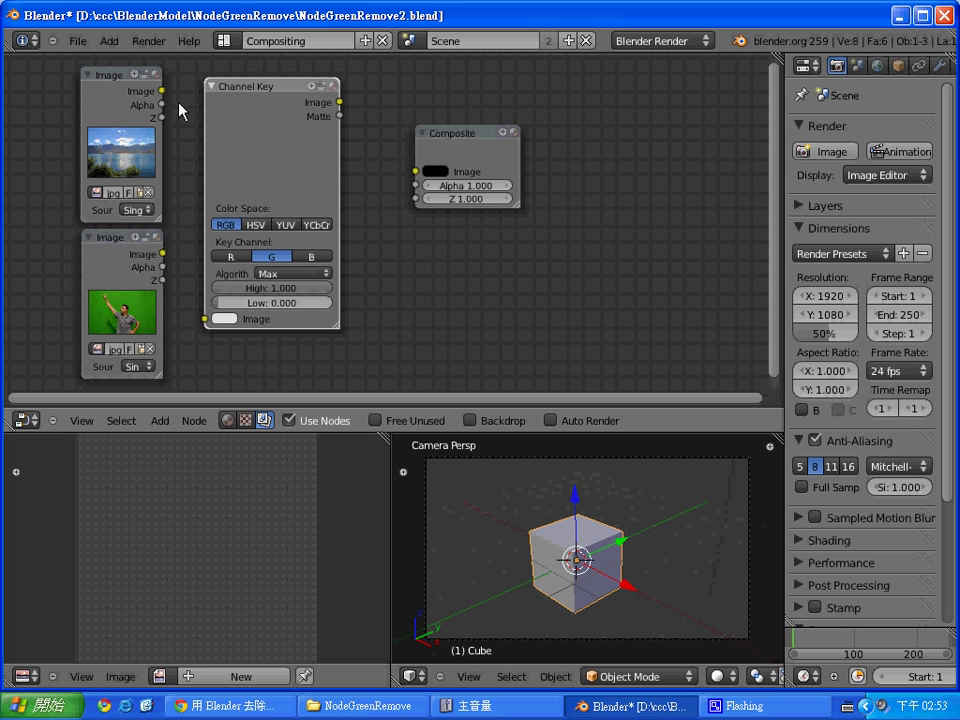
Link the GreenScreen image into Channel Key and Channel Key's Image output into Composite
mouse_move(162, 254)
mouse_down()
mouse_move(184, 250)
mouse_move(203, 320)
mouse_up()
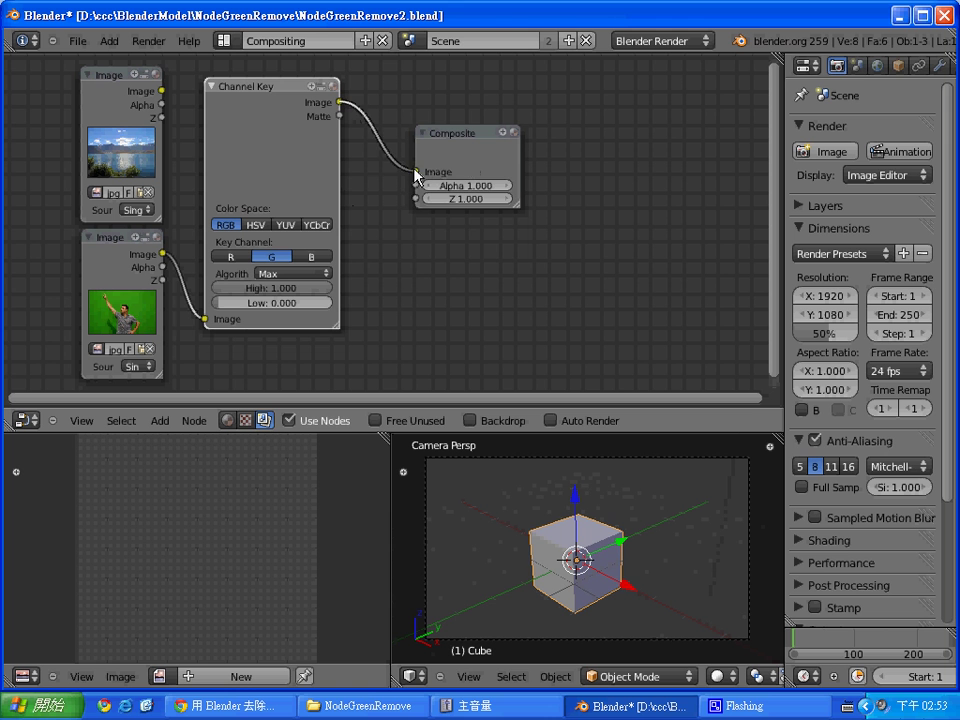
drag(340, 103, 415, 172)
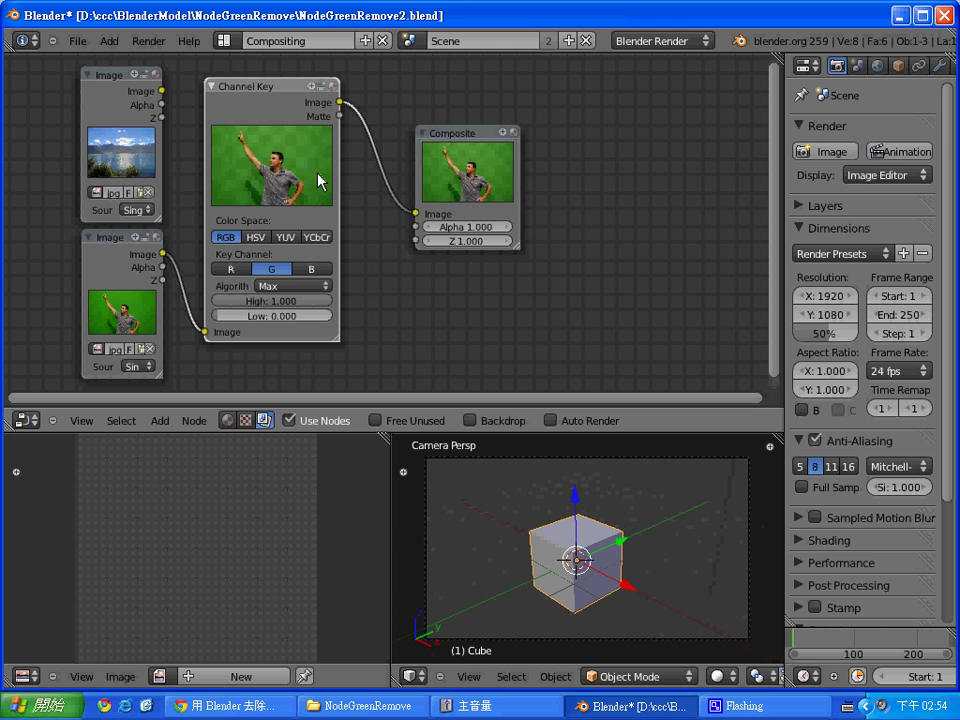
Raise the Channel Key Low threshold from 0.8 to 0.900 and move the Composite node right
click(301, 316)
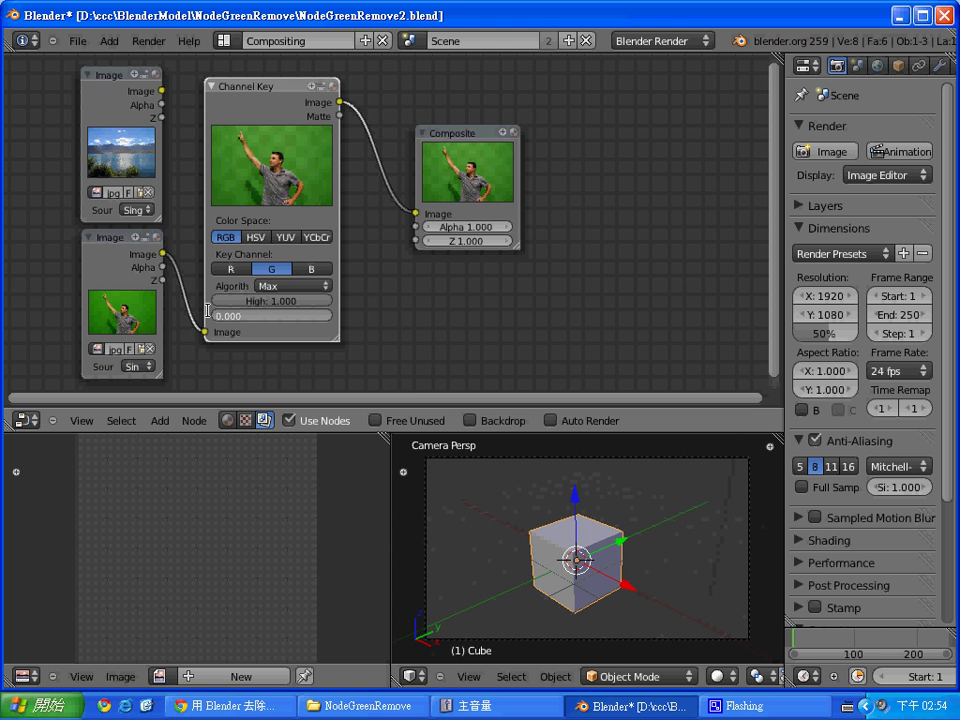
key(BackSpace)
key(BackSpace)
key(BackSpace)
text(8)
key(Return)
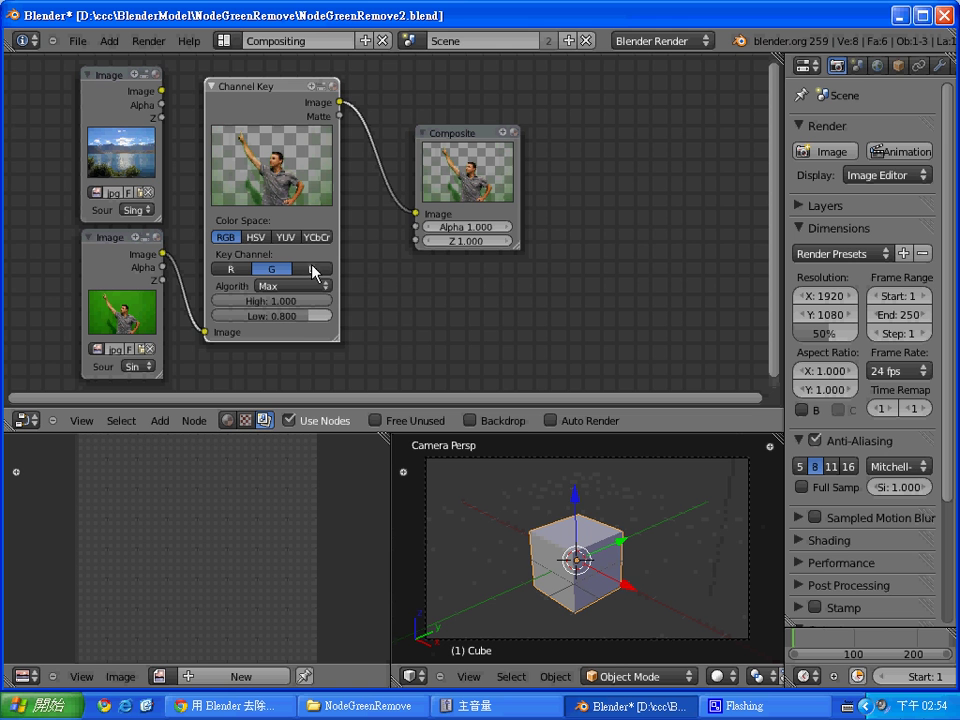
click(290, 316)
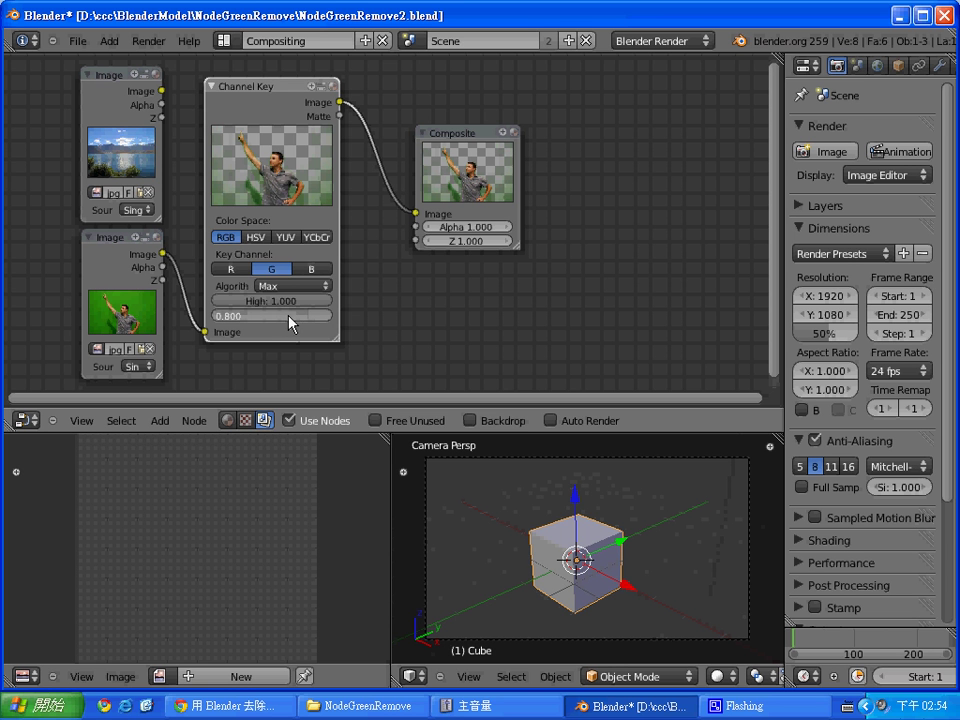
text(0.)
text(9)
key(Return)
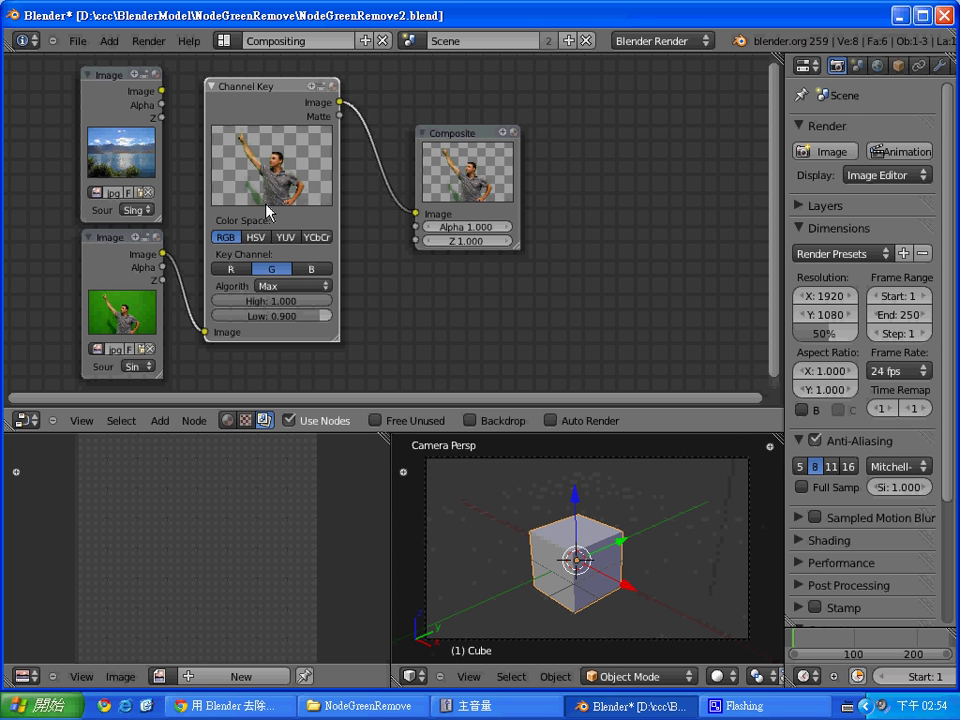
click(480, 143)
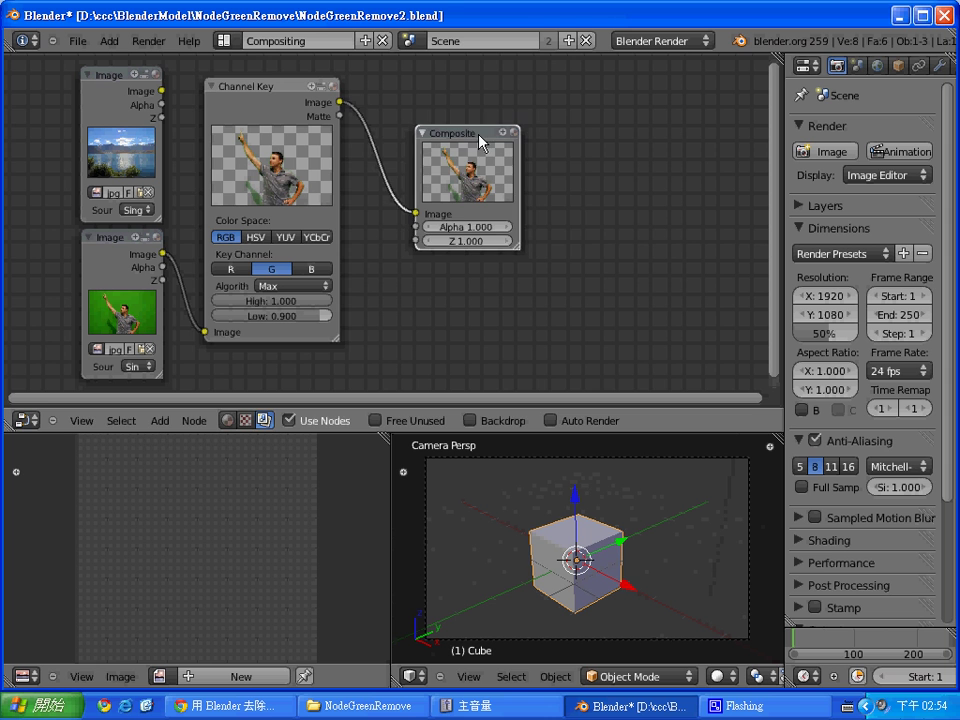
drag(480, 143, 543, 140)
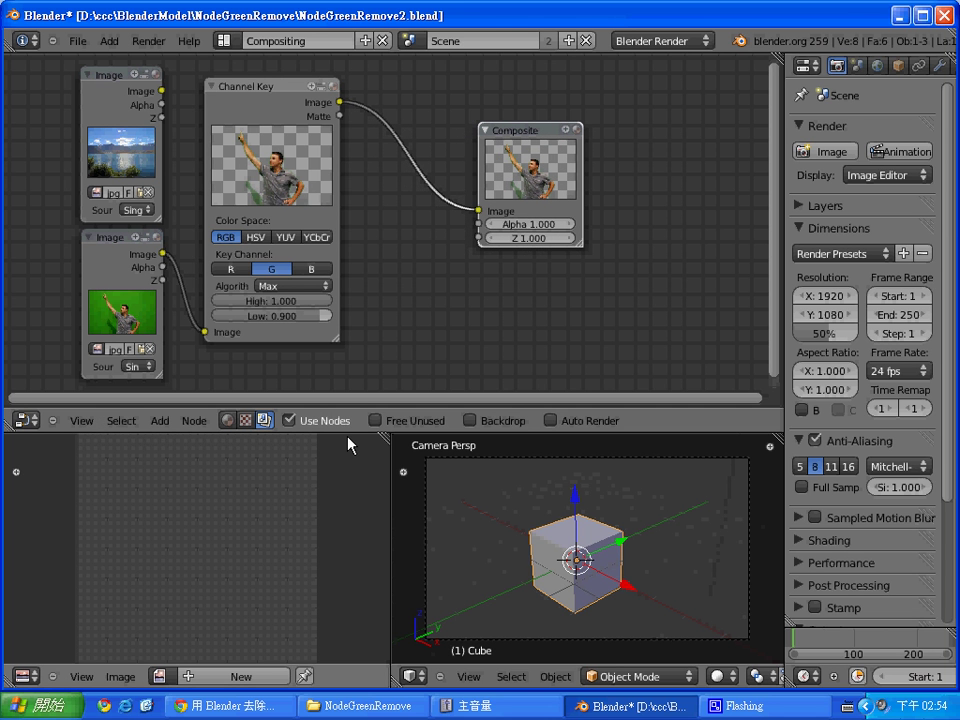
Render with F12, move Composite up-right, and recheck the tutorial's node diagram in Chrome
key(F12)
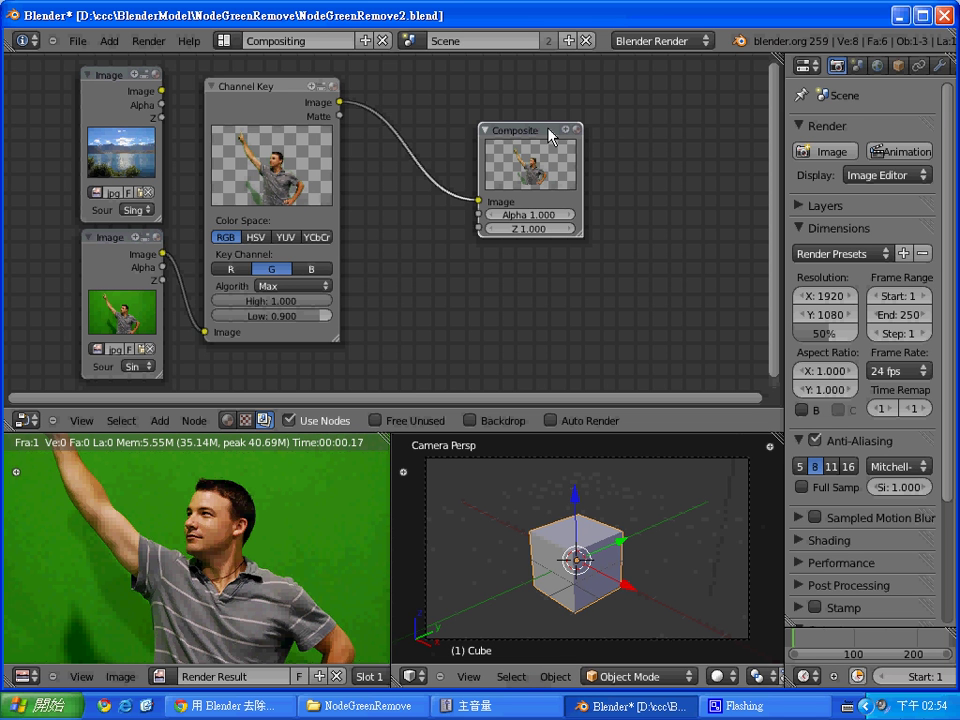
drag(550, 133, 642, 117)
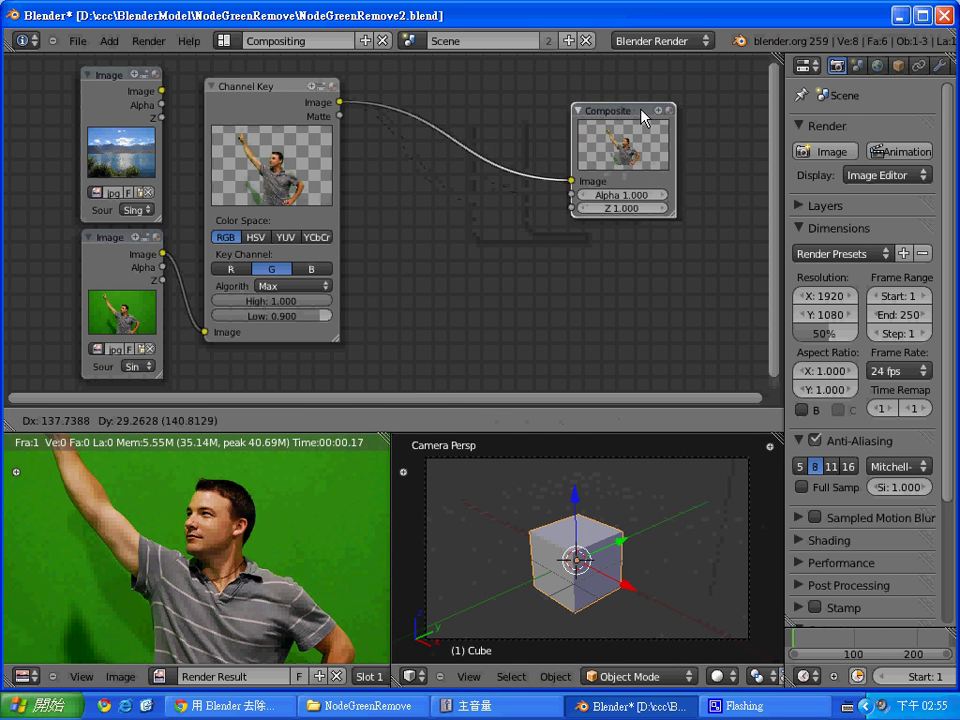
click(250, 705)
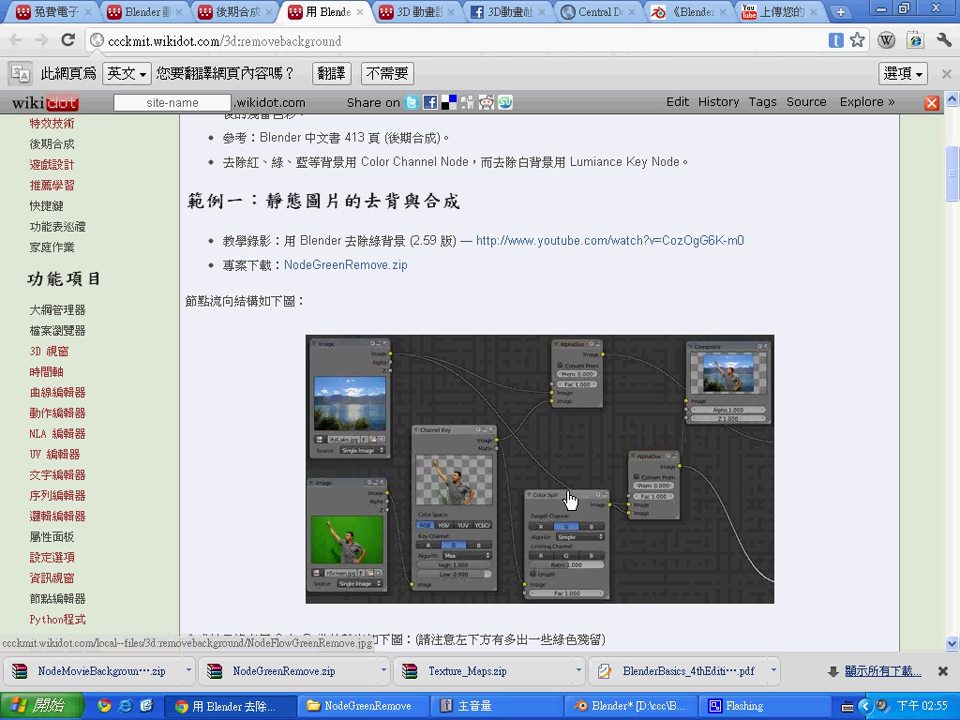
click(625, 706)
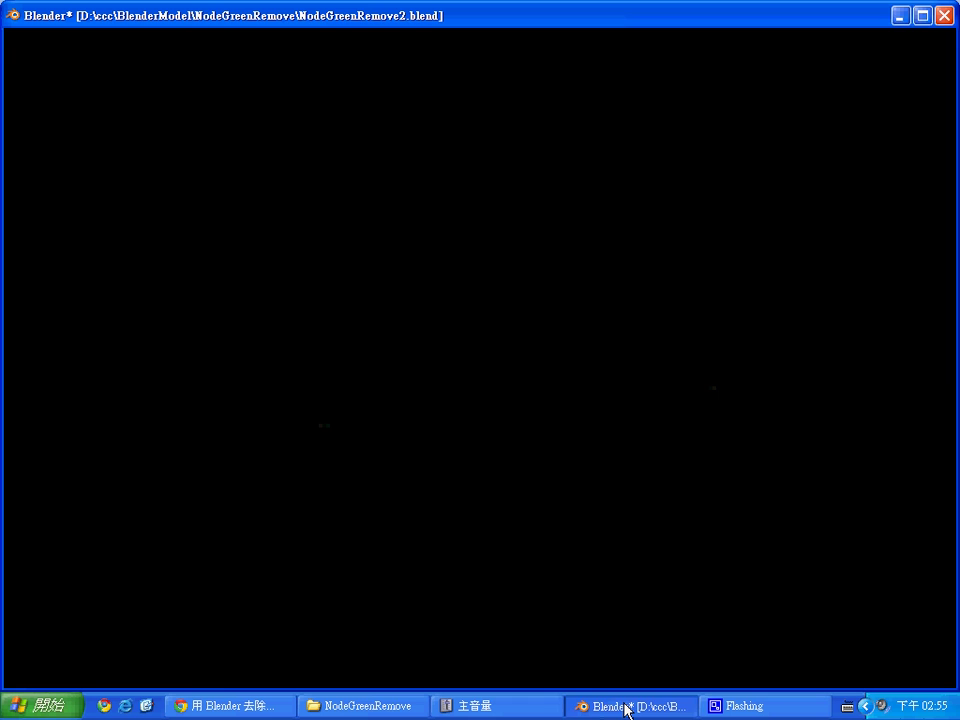
Lower the Channel Key node and add an AlphaOver node above the existing link
drag(293, 104, 300, 248)
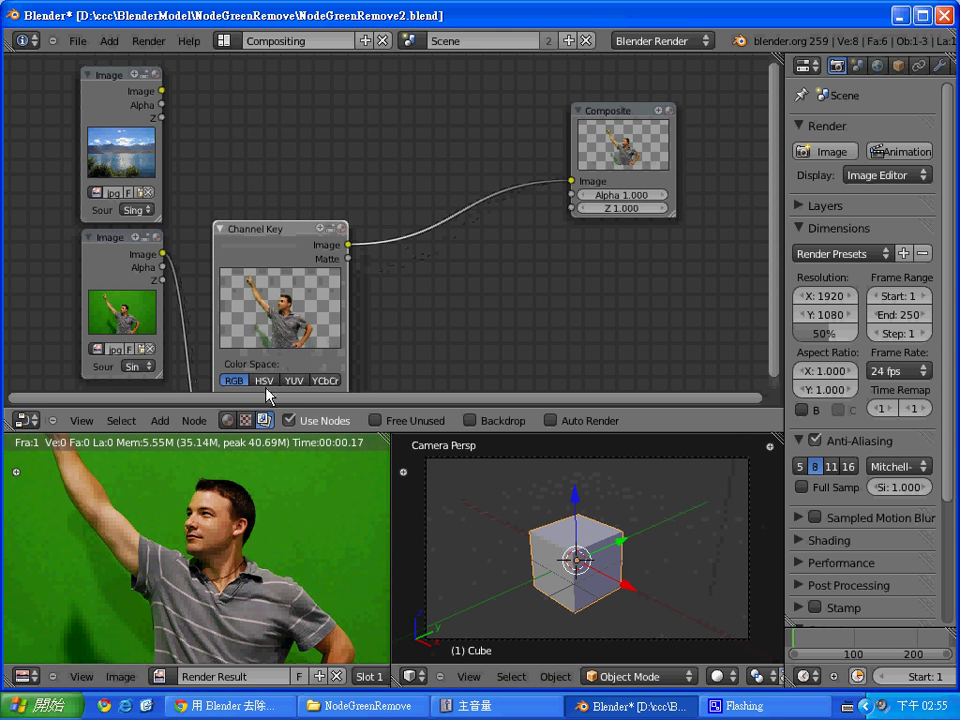
click(160, 420)
mouse_move(180, 328)
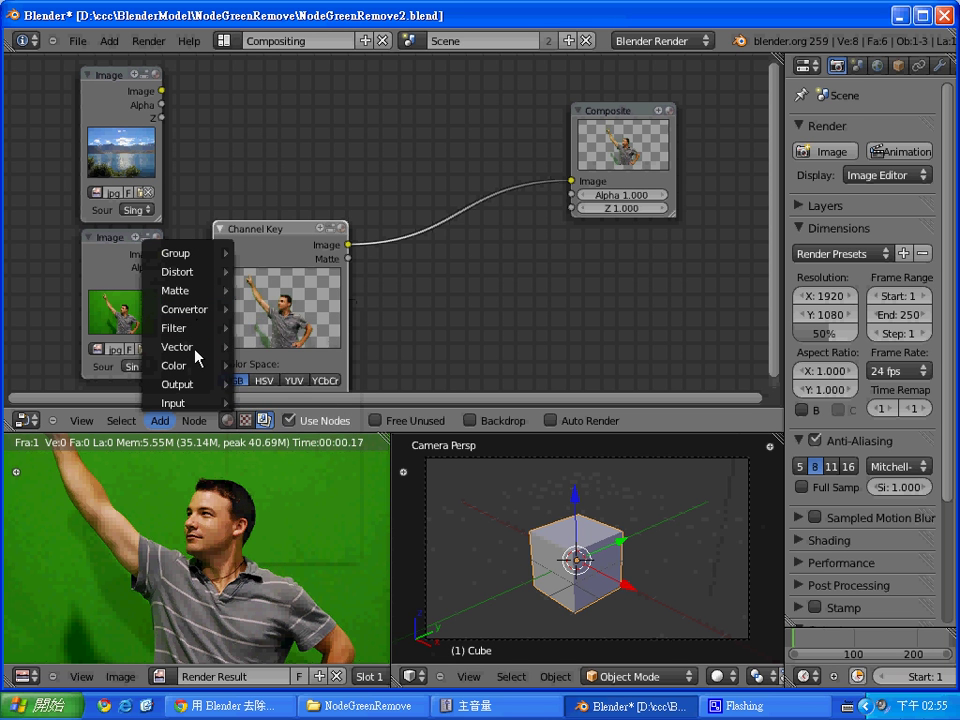
mouse_move(185, 365)
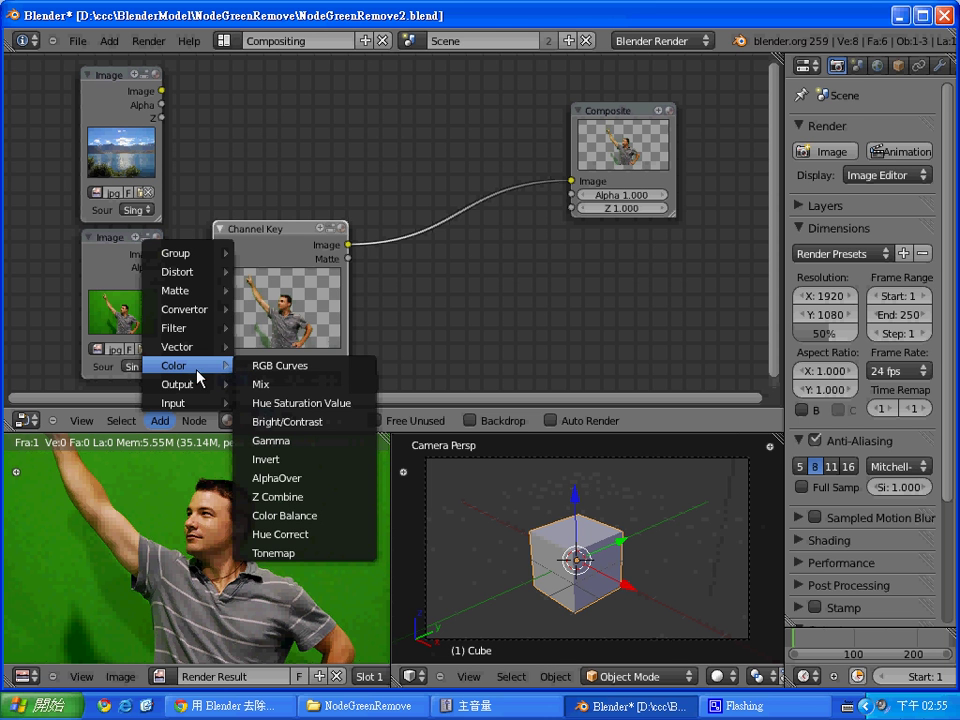
click(292, 478)
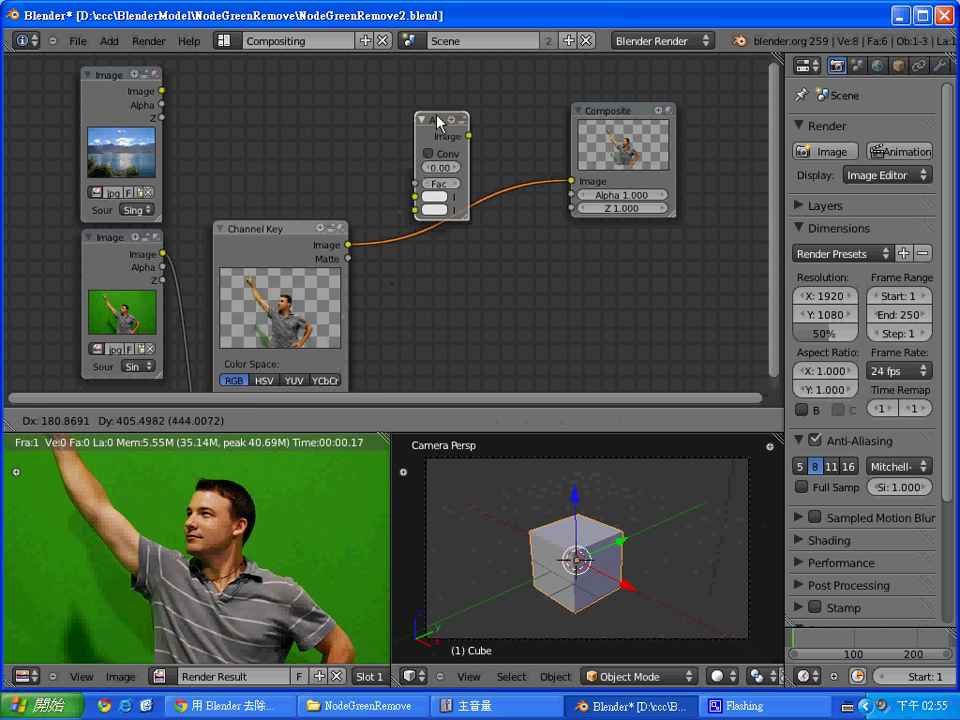
click(438, 99)
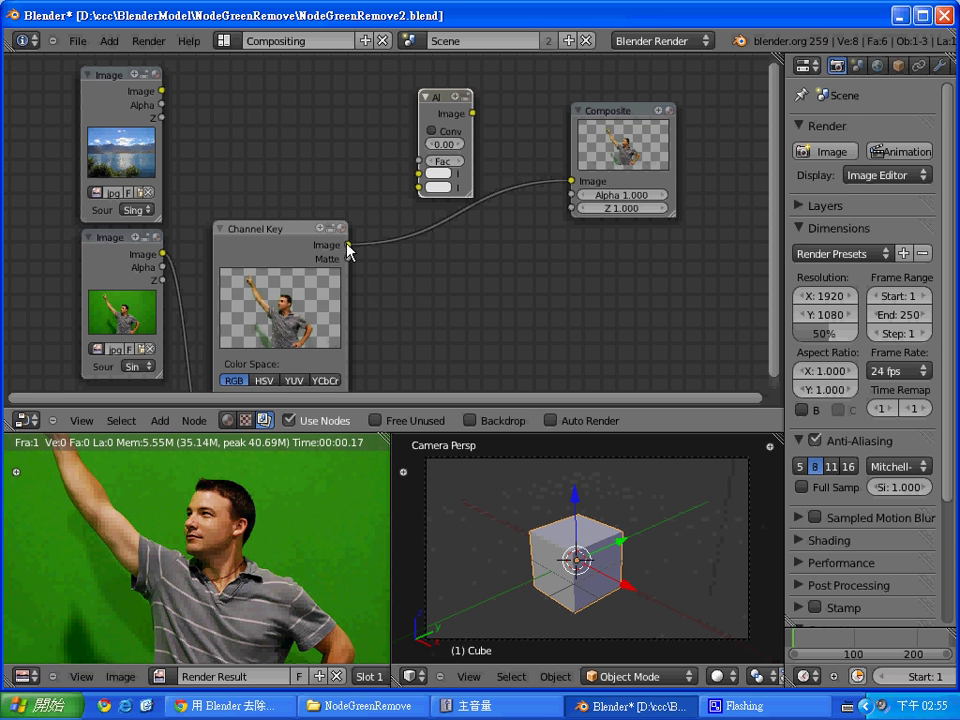
Feed the keyed person and the lake image into AlphaOver and route its output onward
drag(347, 244, 418, 174)
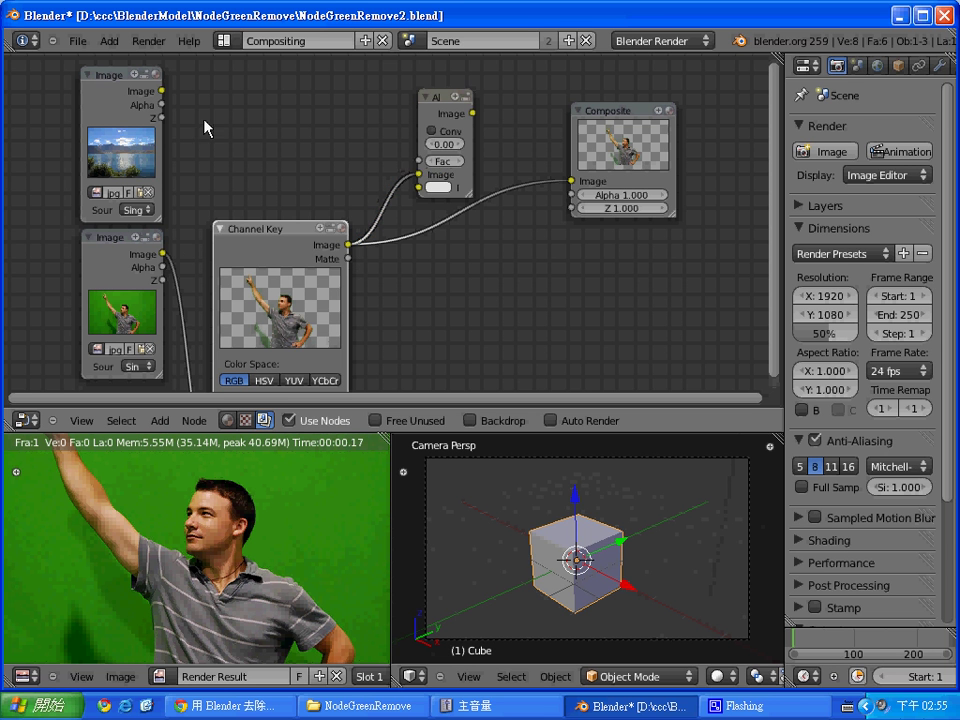
mouse_move(161, 91)
mouse_down()
mouse_move(360, 182)
mouse_move(419, 196)
mouse_up()
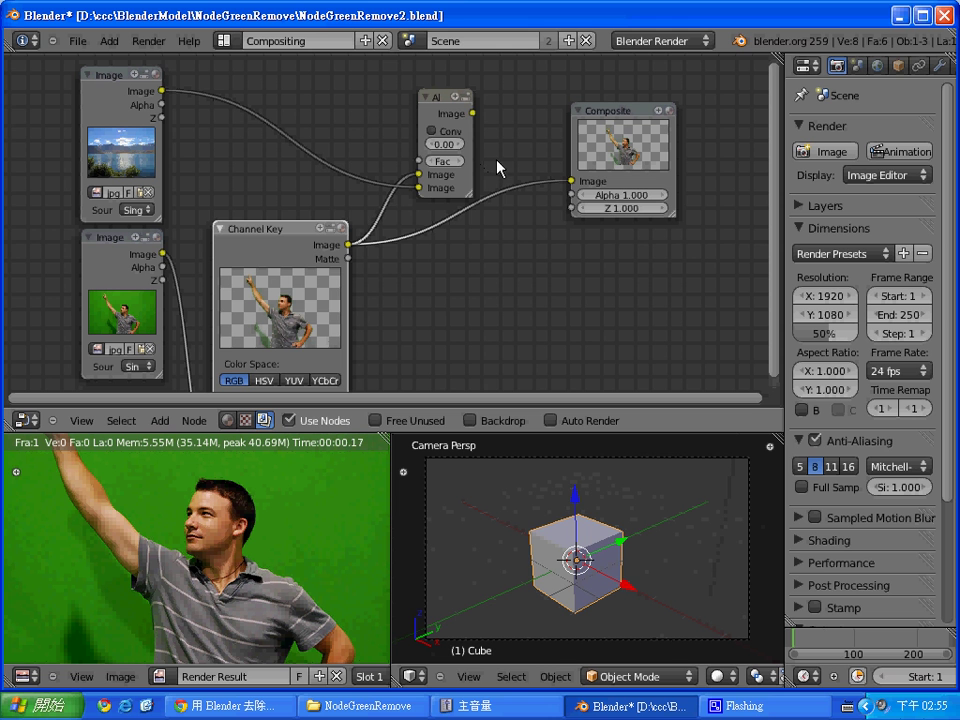
drag(473, 113, 571, 181)
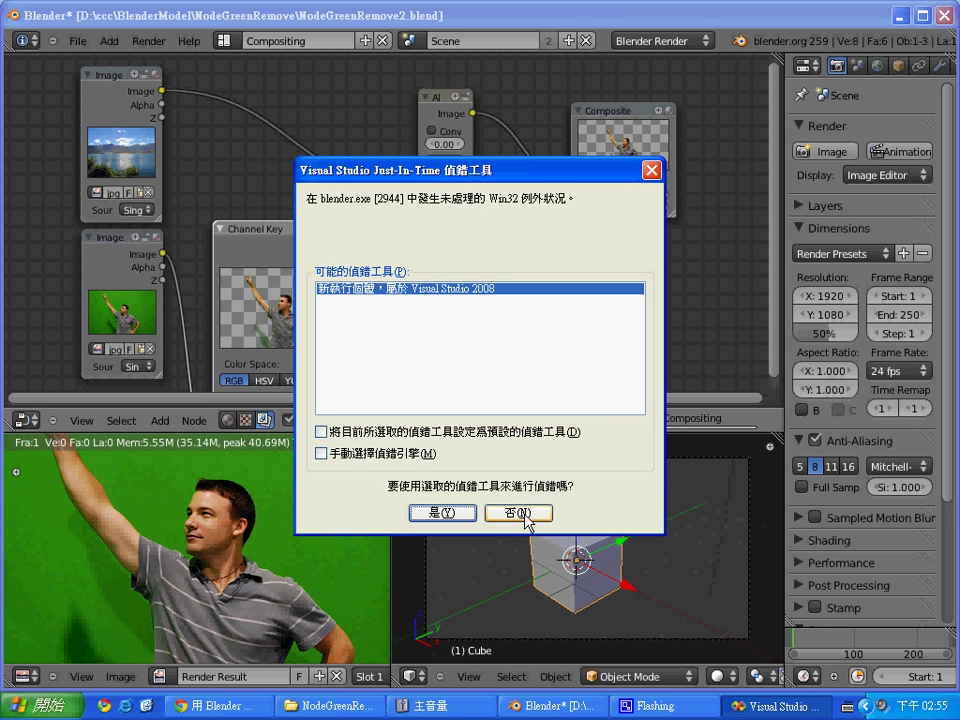
Dismiss the crash debugger prompt and open NodeGreenRemove.blend from its Explorer folder
click(527, 515)
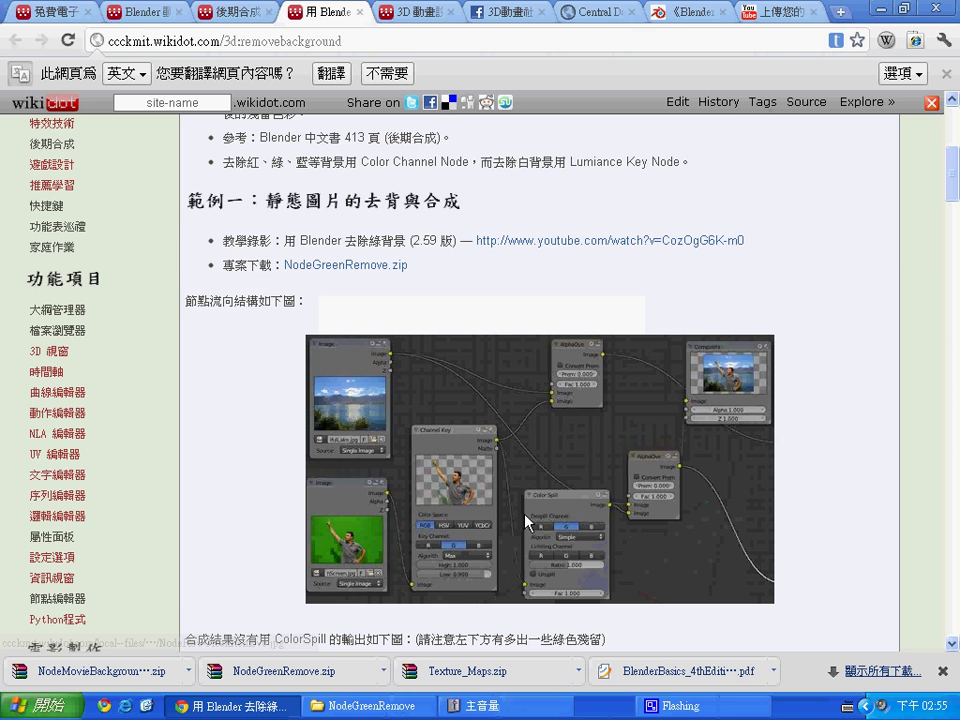
click(358, 708)
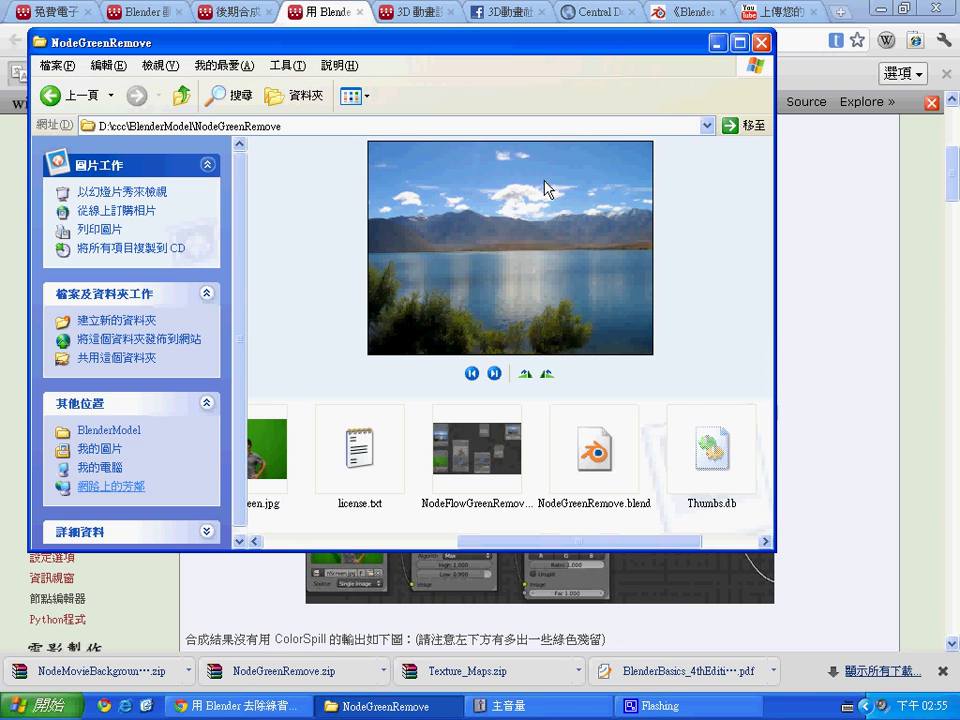
double_click(592, 460)
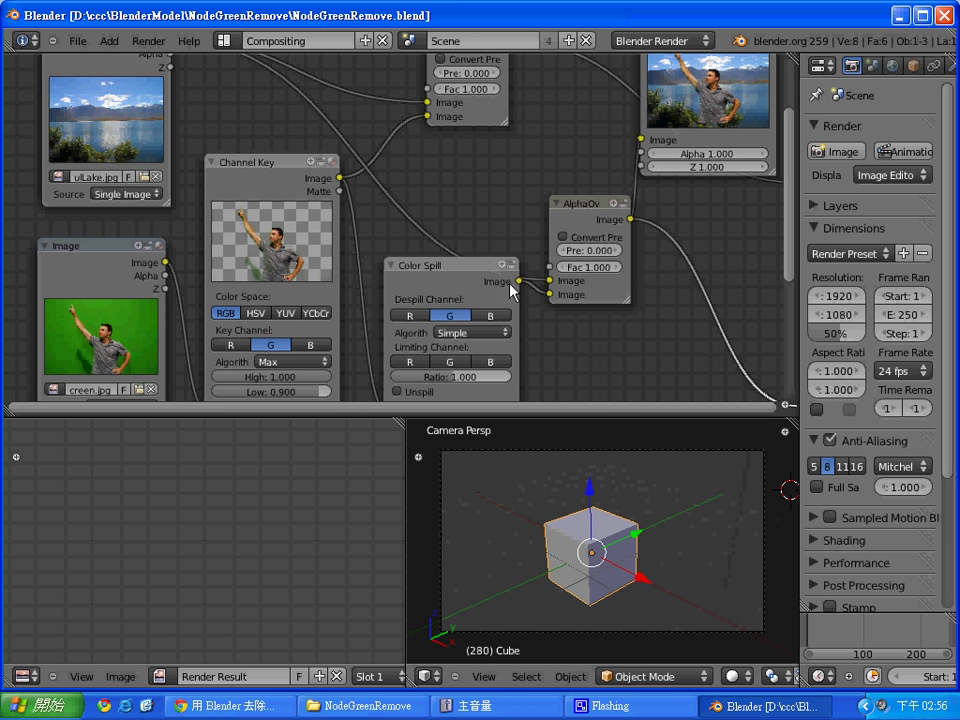
Nudge the Color Spill node slightly lower and further left, then pan the node view
shift+scroll(793, 210, up, 1)
shift+scroll(778, 146, up, 2)
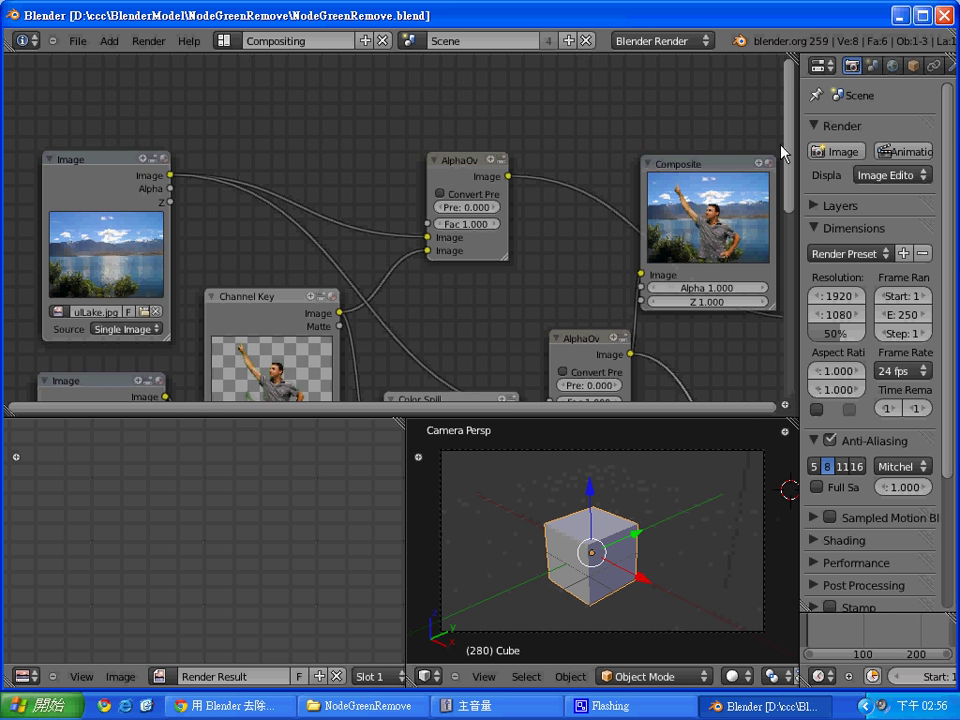
shift+scroll(778, 146, down, 2)
shift+scroll(781, 197, down, 1)
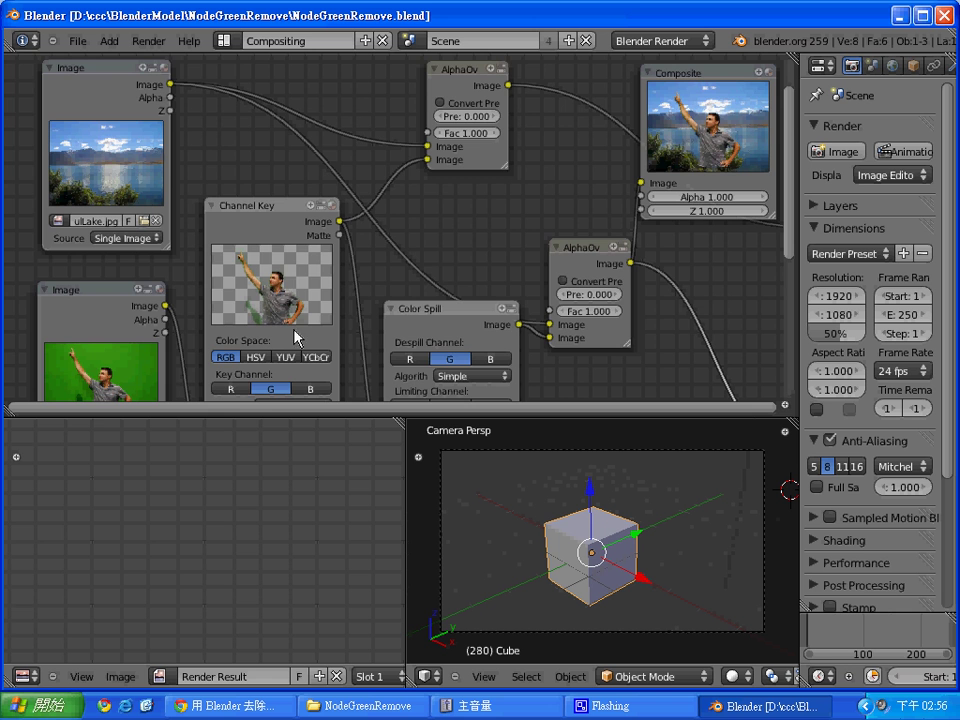
shift+scroll(785, 240, down, 1)
shift+scroll(785, 244, down, 5)
shift+scroll(760, 246, up, 6)
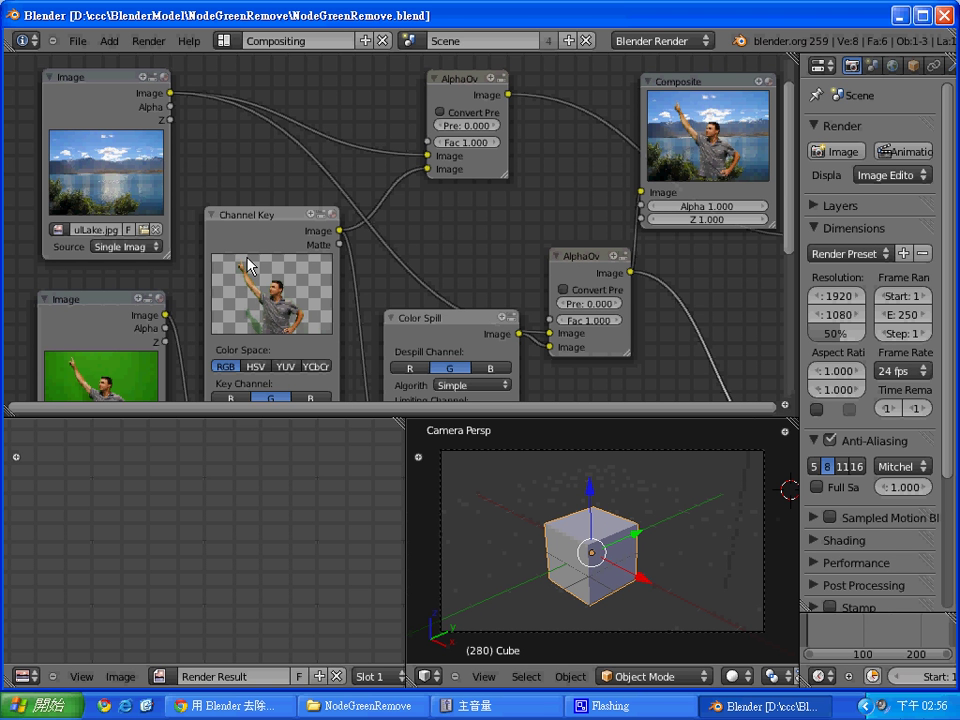
shift+scroll(586, 176, down, 4)
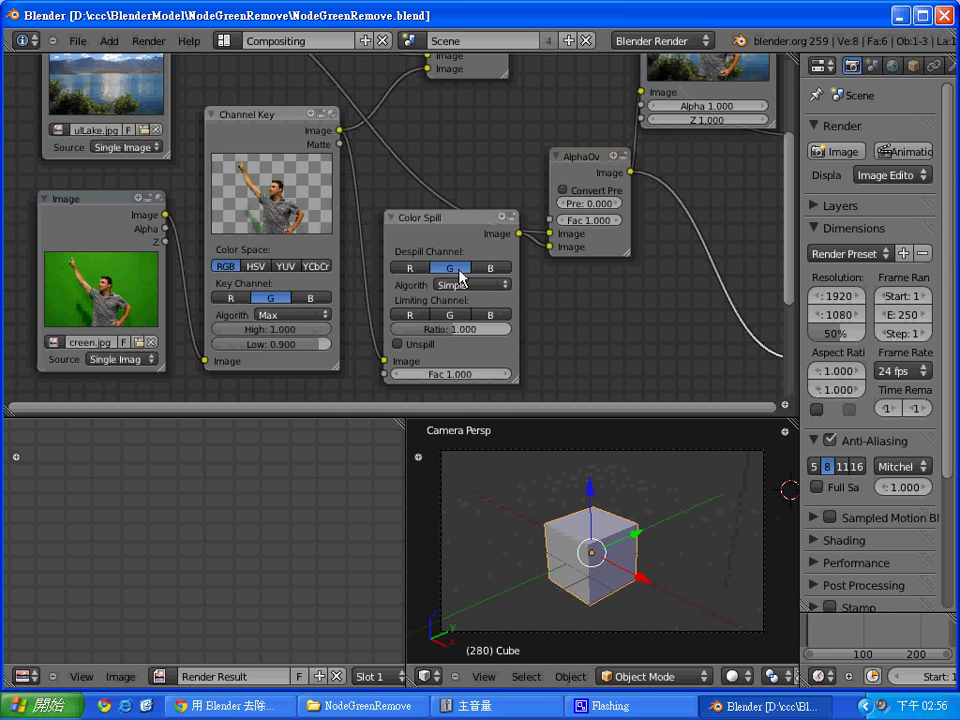
drag(515, 225, 514, 251)
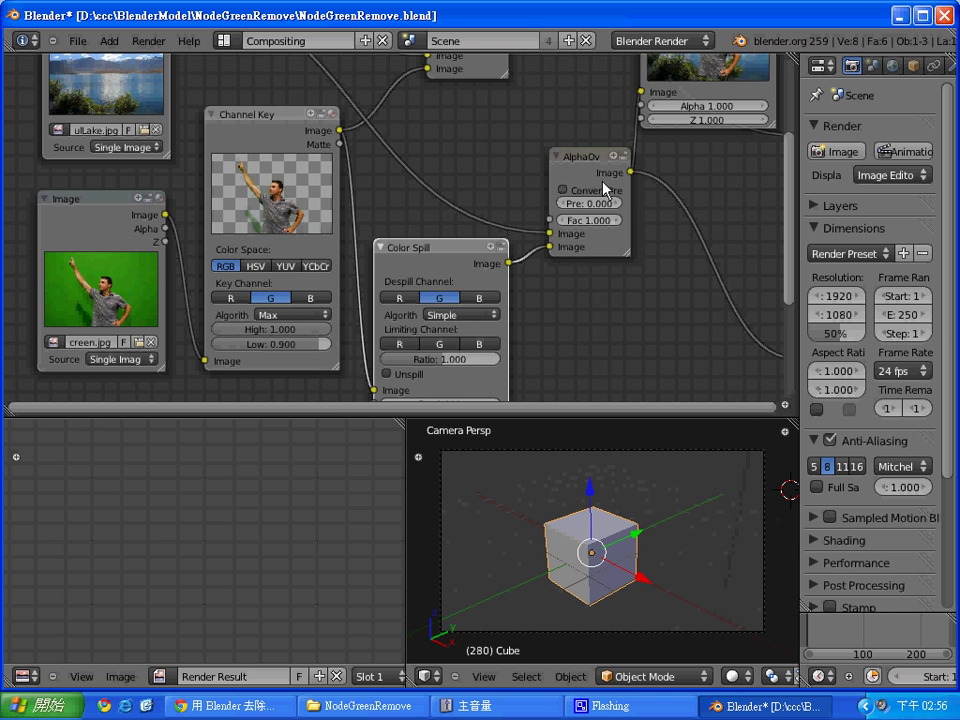
drag(791, 208, 787, 163)
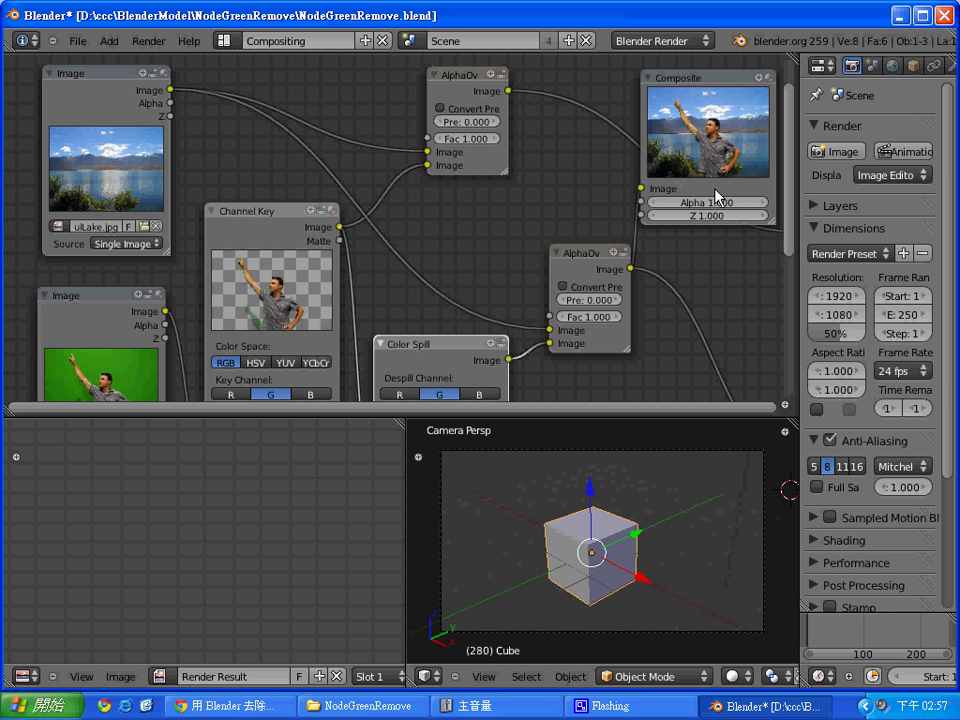
Render with F12 and briefly enlarge the Render Result to view the man over the lake
key(F12)
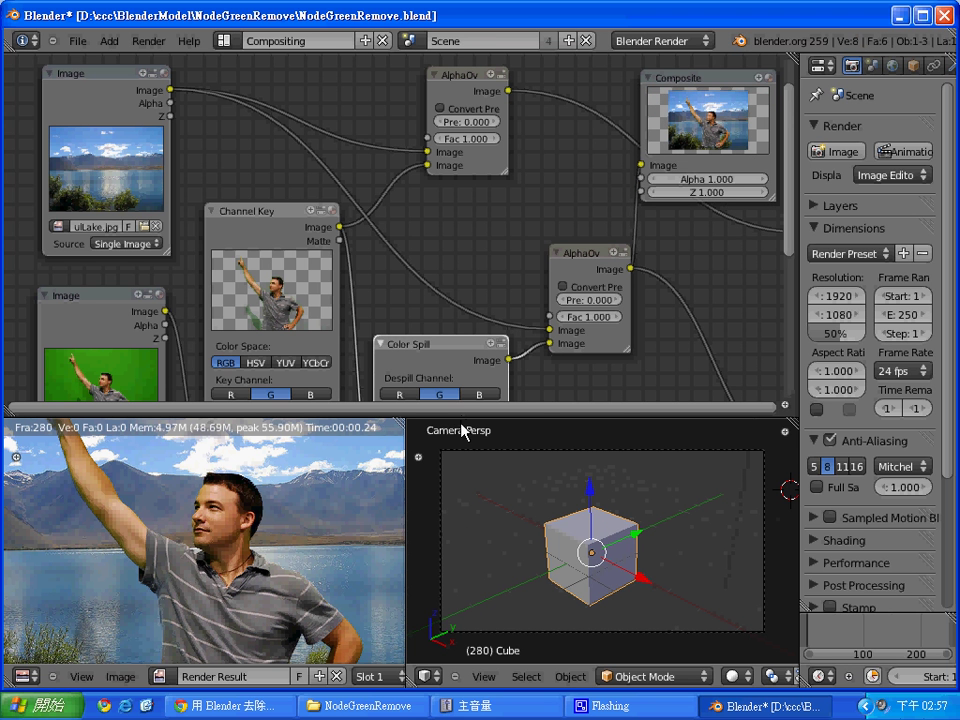
drag(461, 412, 458, 295)
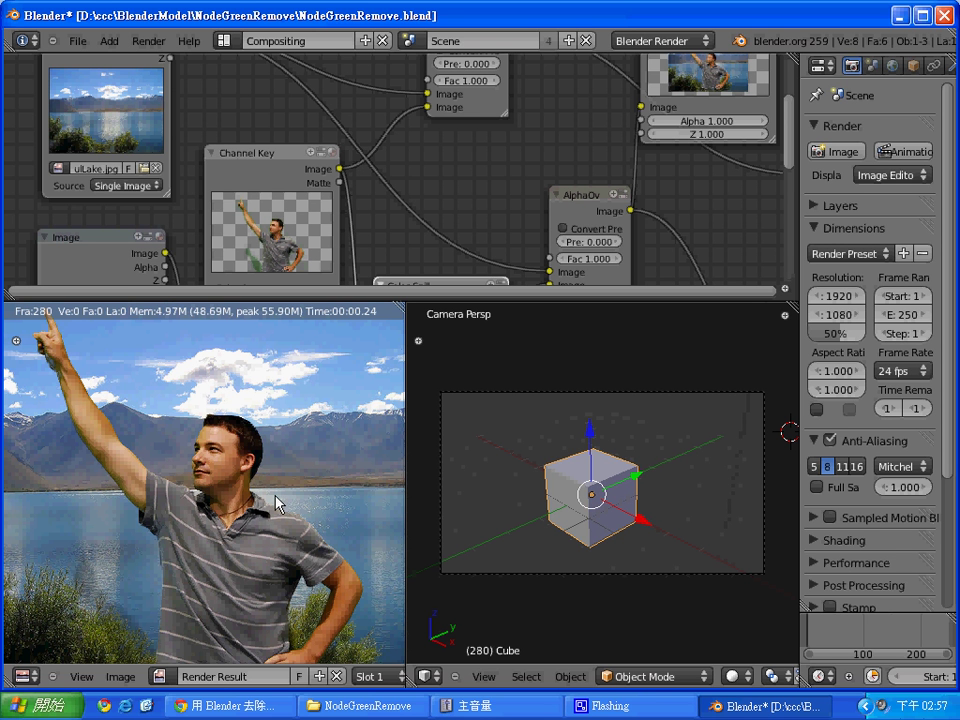
mouse_move(533, 299)
mouse_down()
mouse_move(522, 412)
mouse_move(515, 335)
mouse_up()
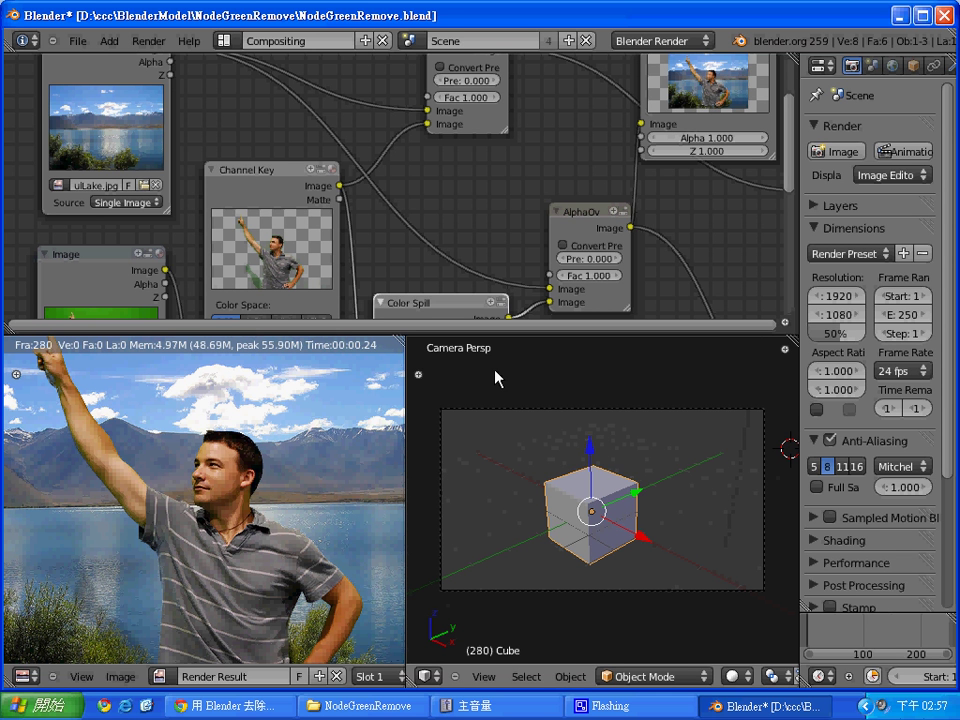
Move the green-screen Image node below the lake node and switch its source to Movie File
right_click(107, 270)
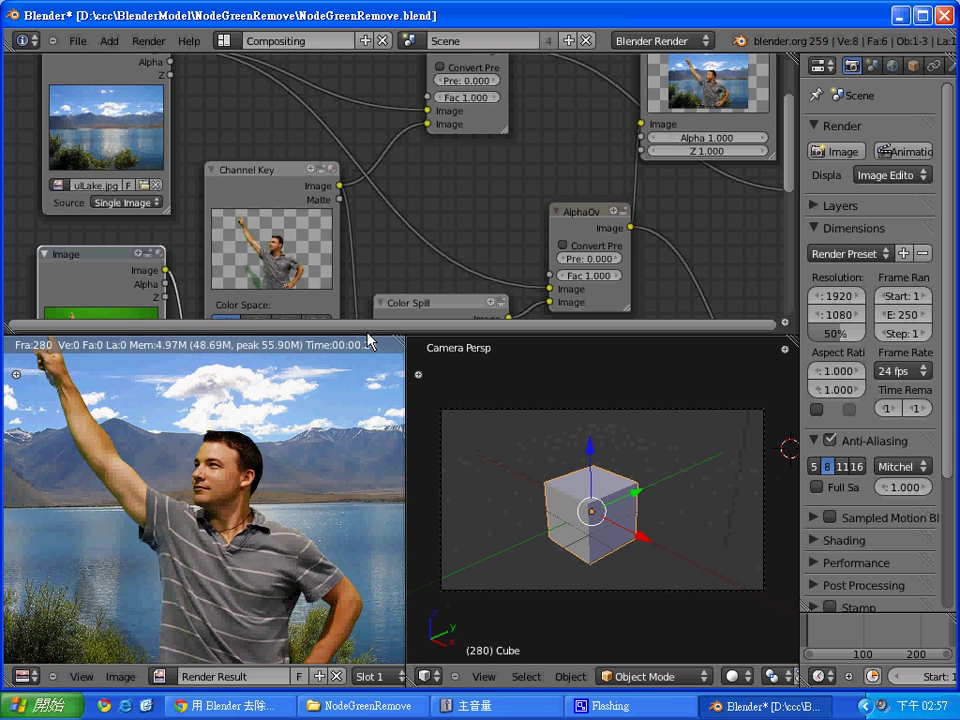
drag(373, 333, 366, 485)
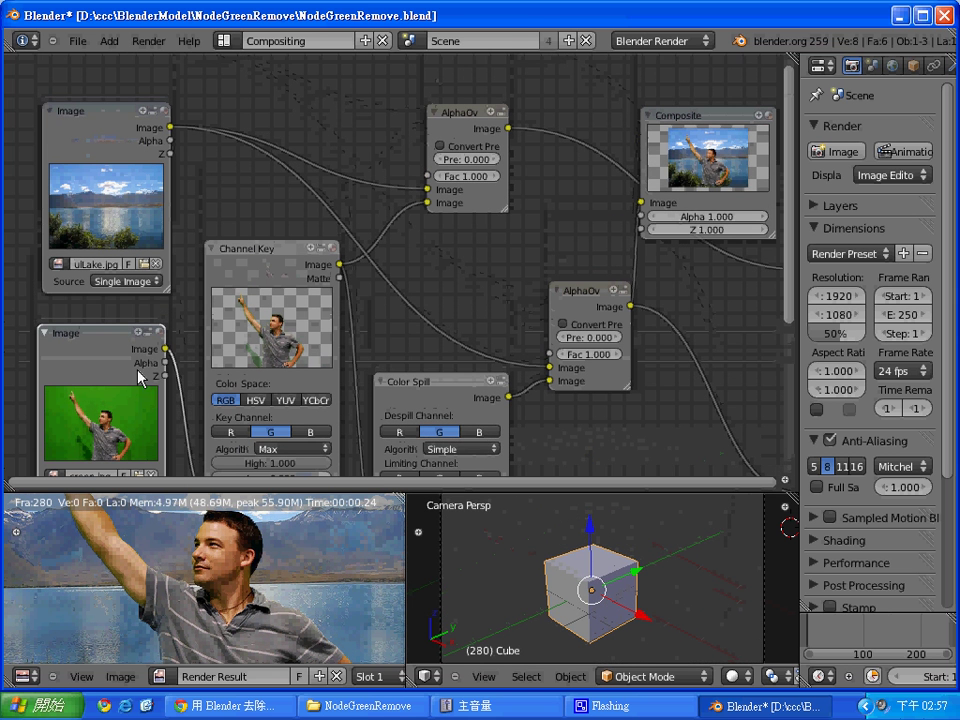
drag(117, 350, 122, 312)
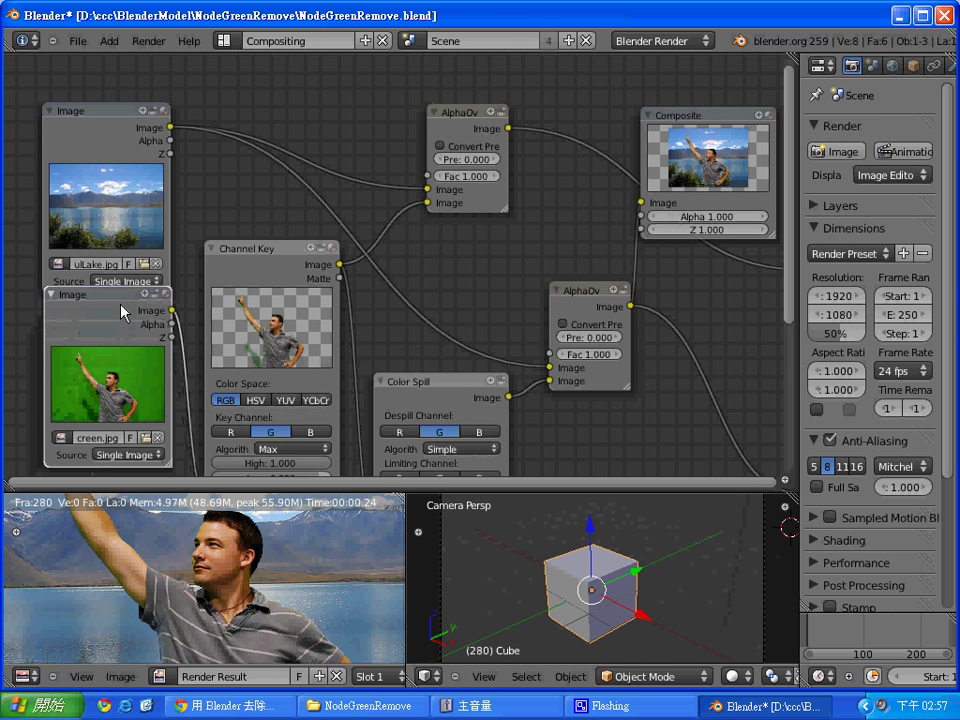
click(157, 459)
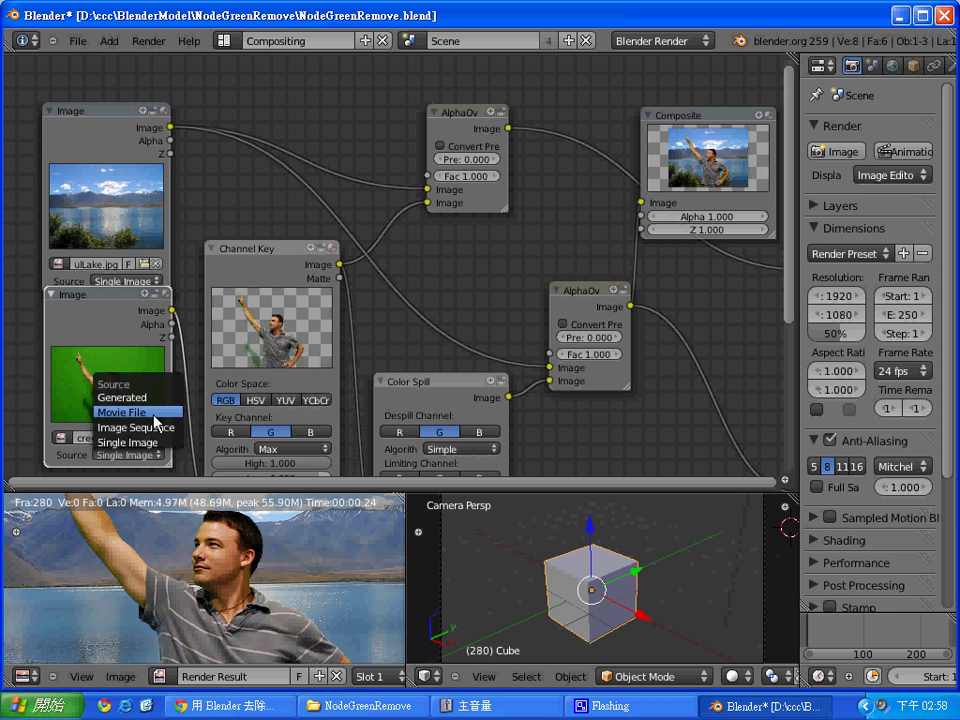
click(154, 416)
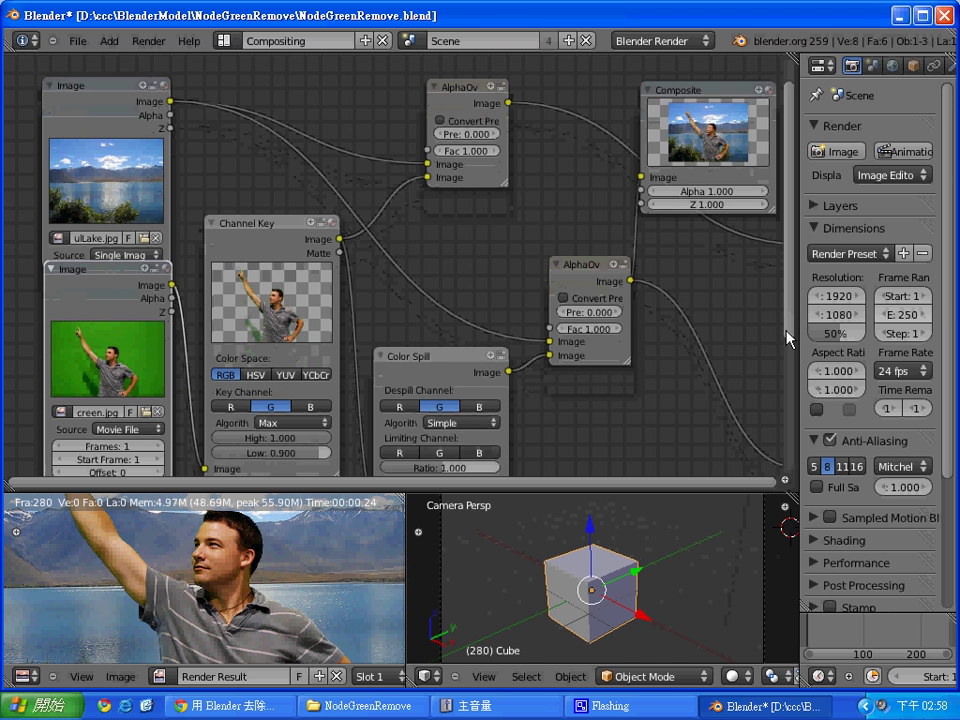
Set the node's Start Frame to 1 and Offset to 1, then shift it down slightly
drag(790, 318, 790, 370)
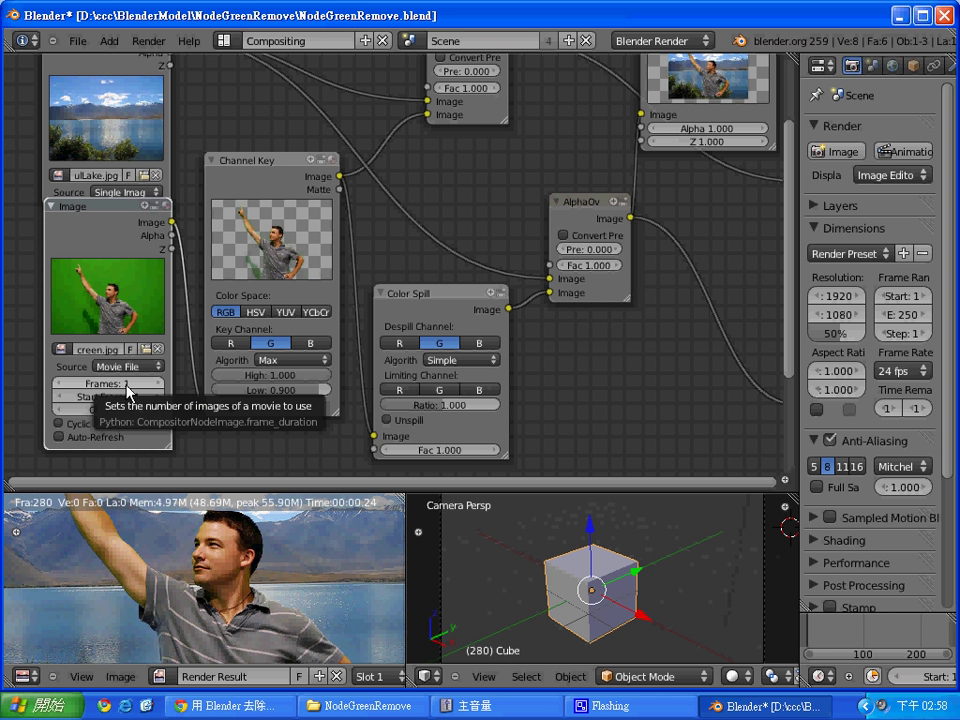
drag(128, 398, 140, 403)
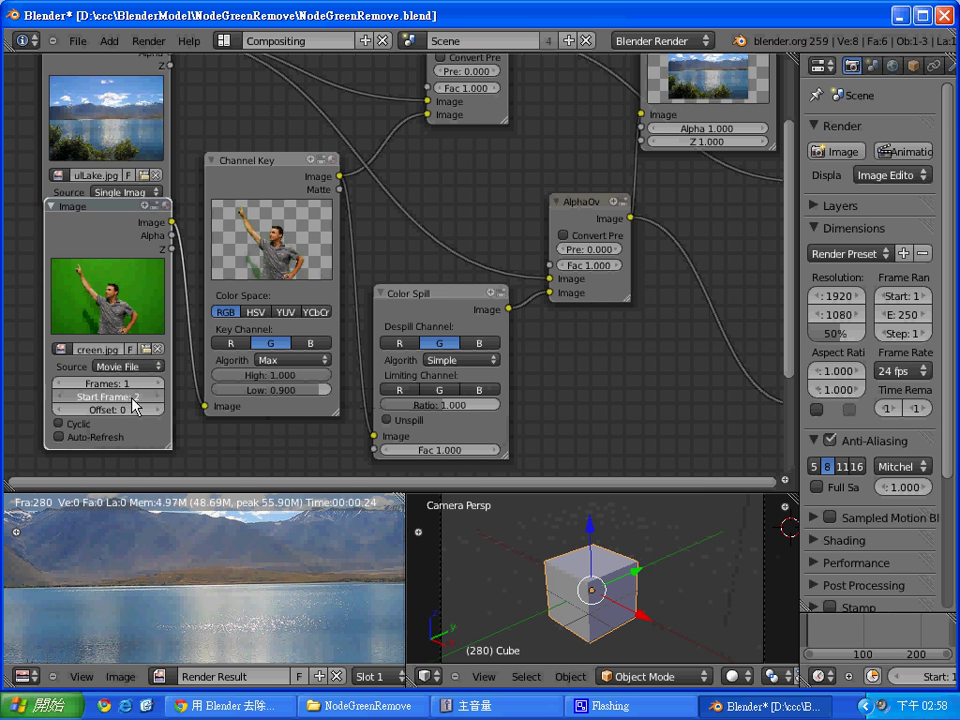
click(57, 404)
click(57, 404)
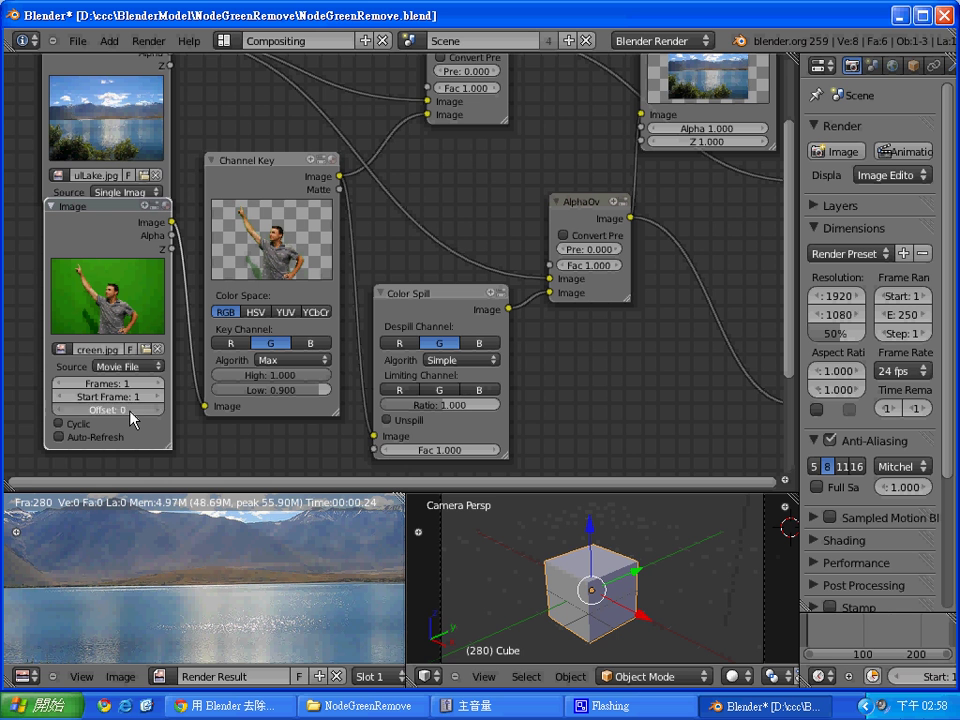
drag(133, 418, 135, 418)
drag(108, 210, 104, 240)
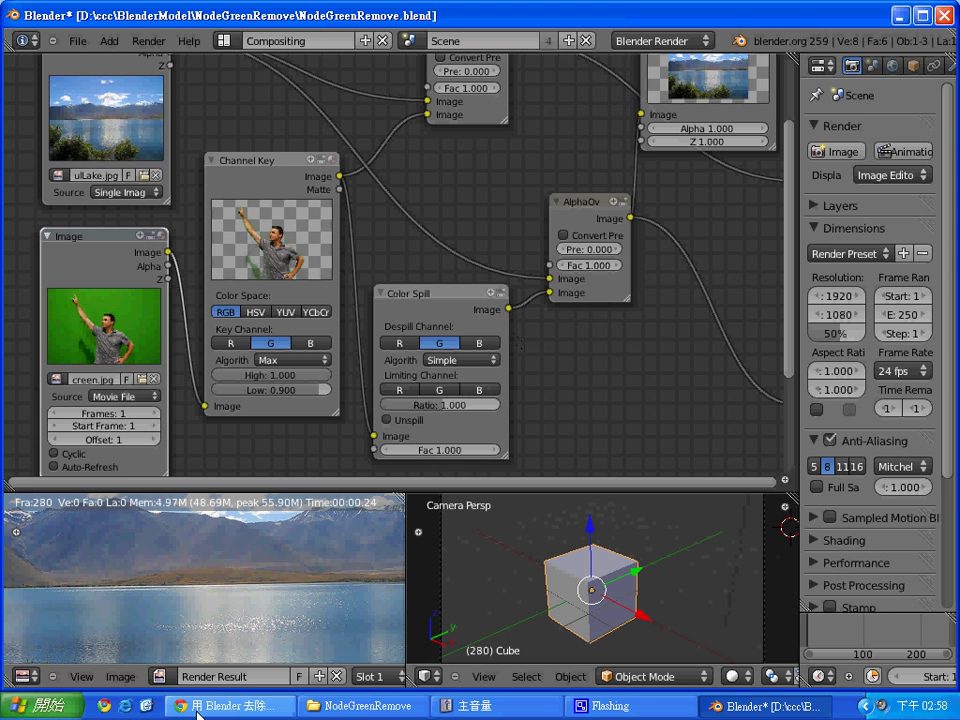
Open the 後期合成 page in a new tab and switch to it
scroll(515, 183, up, 5)
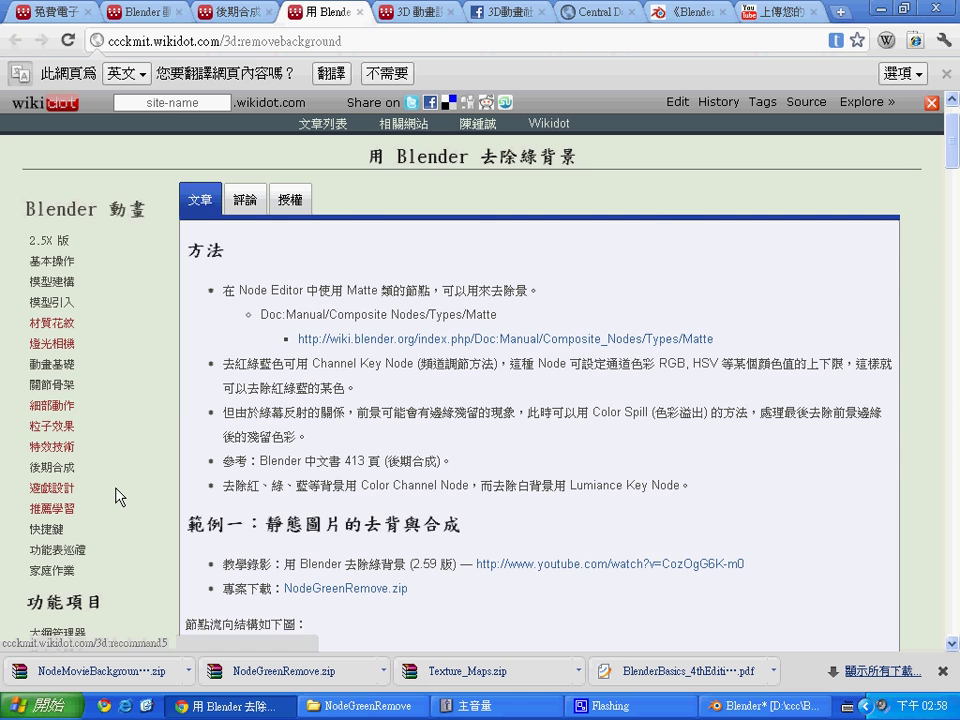
scroll(70, 380, down, 2)
right_click(66, 383)
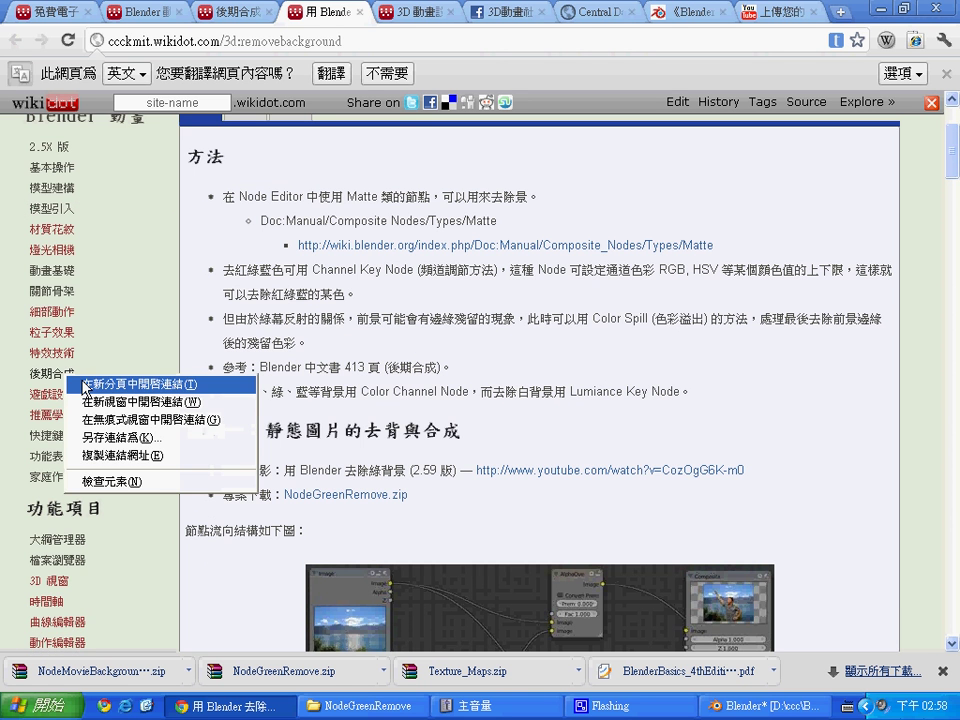
click(120, 390)
click(380, 13)
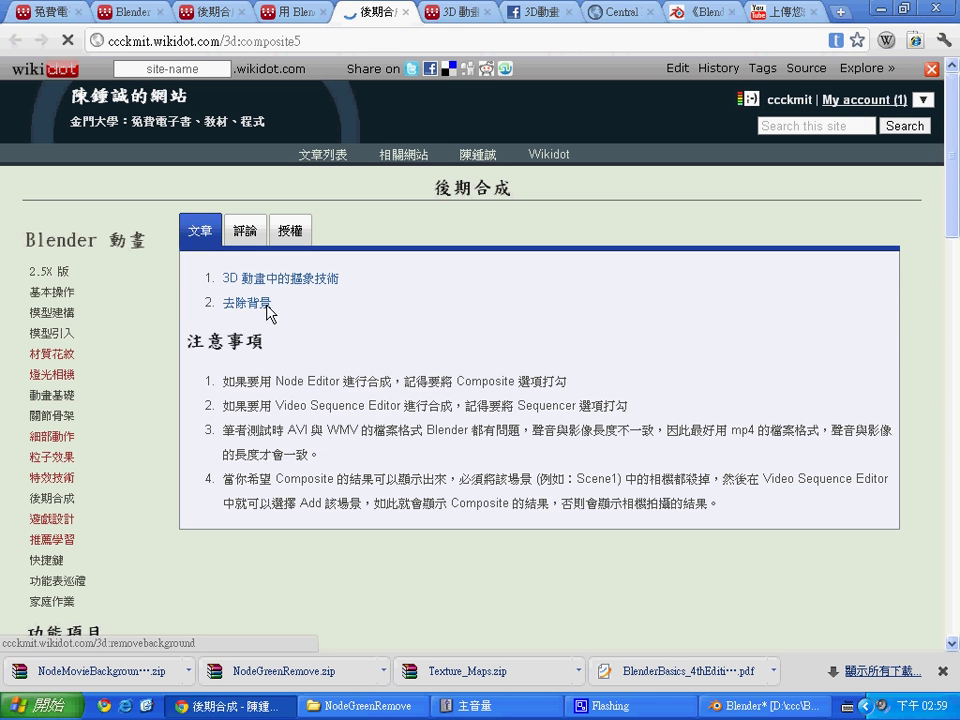
Open the 用 Blender 去除綠背景 article in a new tab and scroll to its node diagram
right_click(268, 310)
click(287, 316)
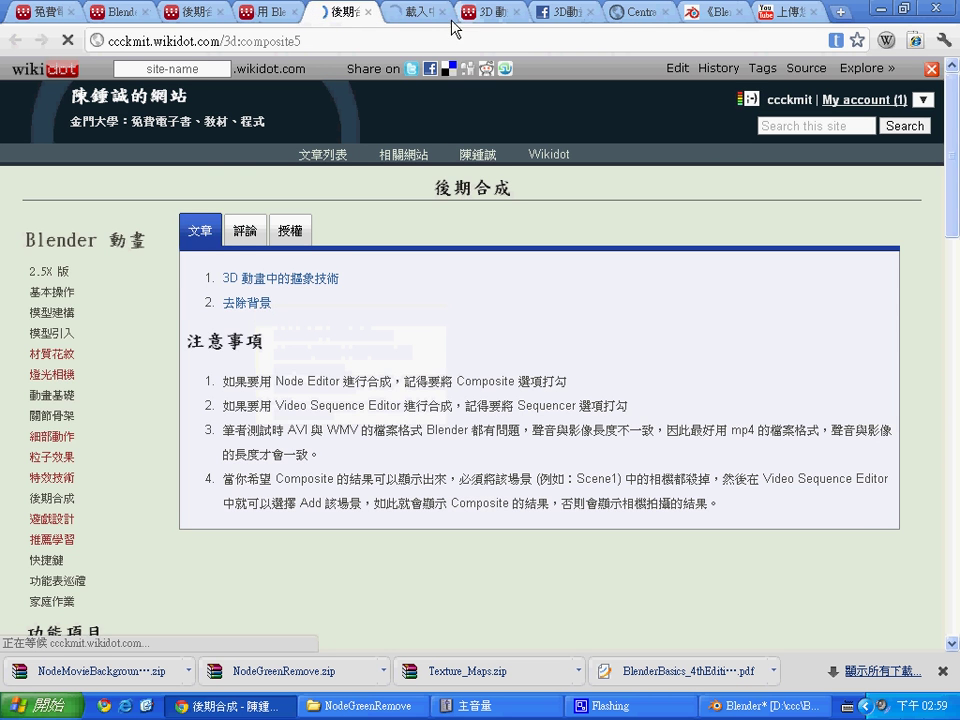
click(418, 14)
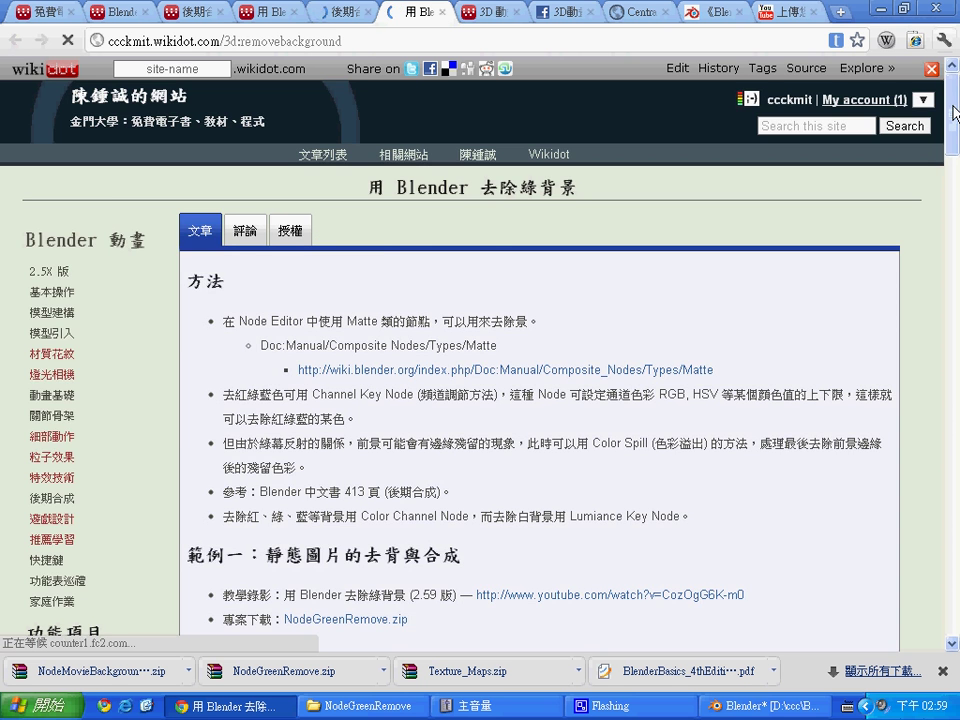
drag(955, 112, 955, 190)
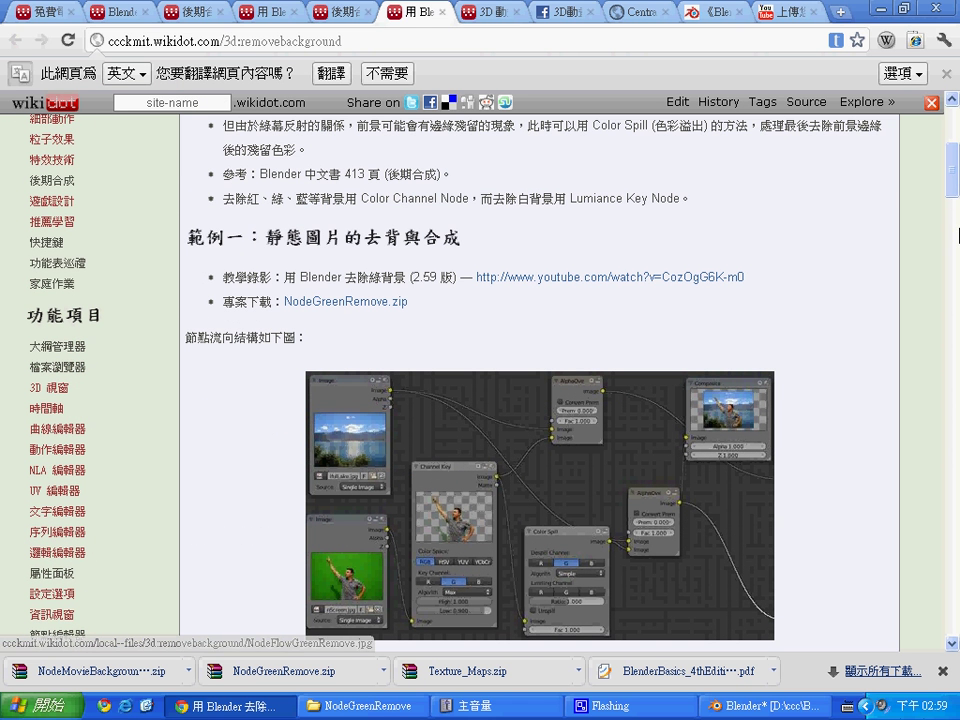
drag(955, 198, 955, 215)
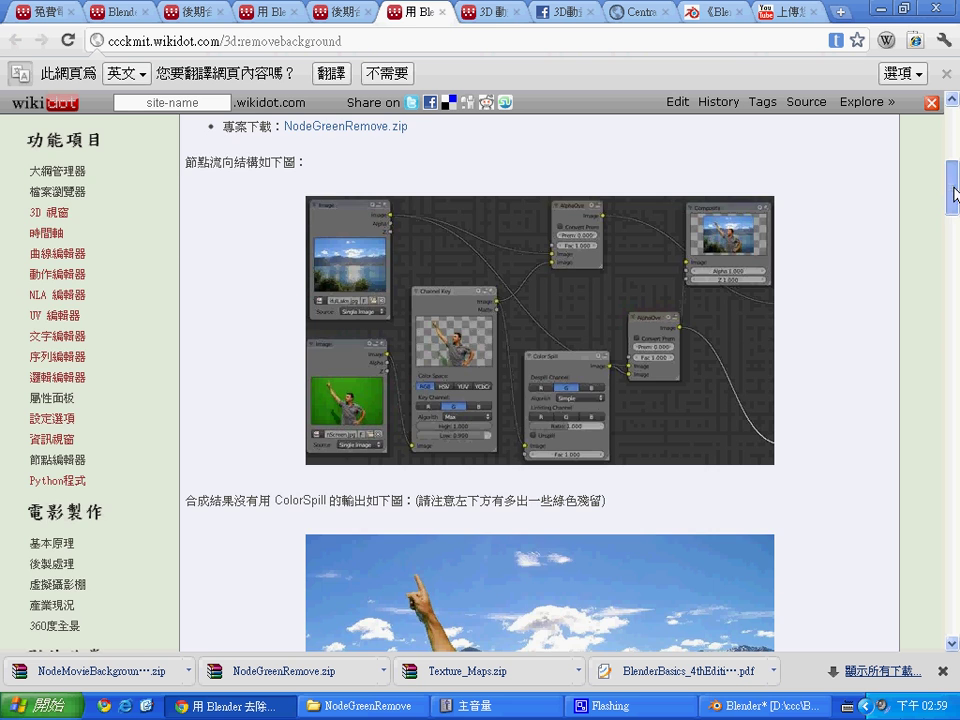
scroll(955, 195, up, 2)
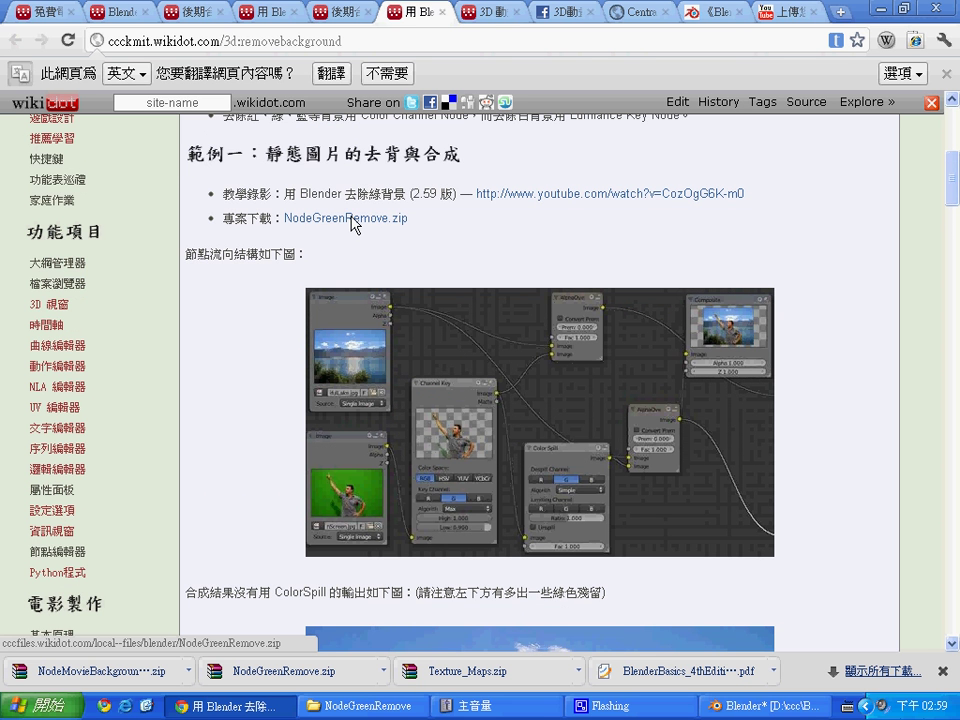